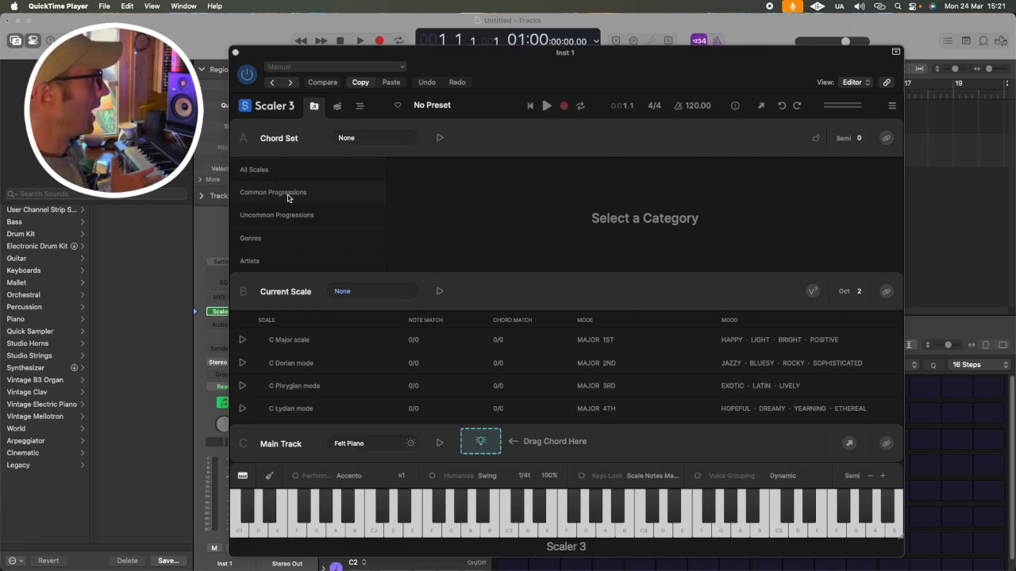
Load the Coloured 1 chord set from the I-IV-I-V (Resolving) common progressions and audition it.
left_click(292, 201)
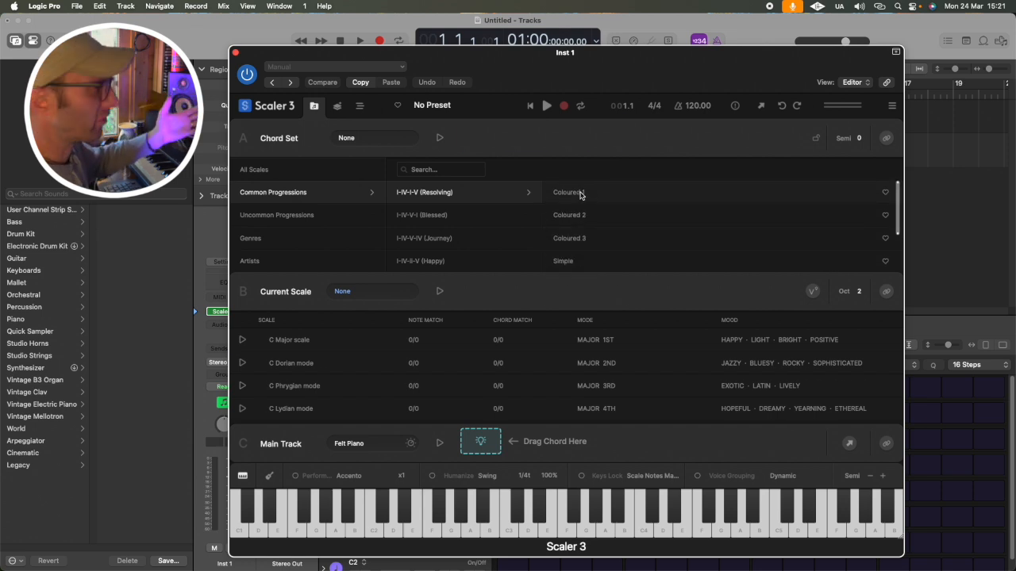
left_click(580, 195)
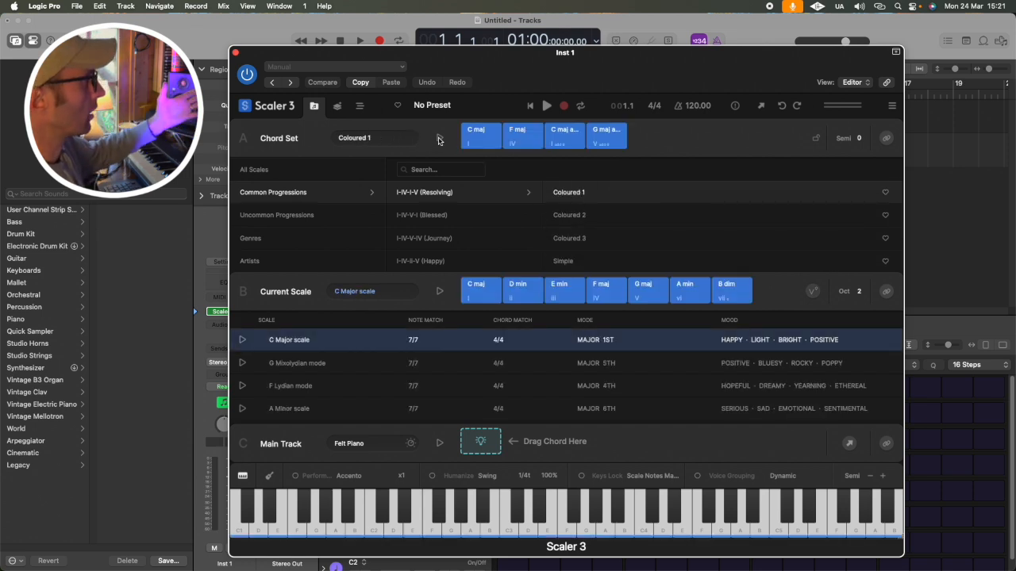
left_click(440, 139)
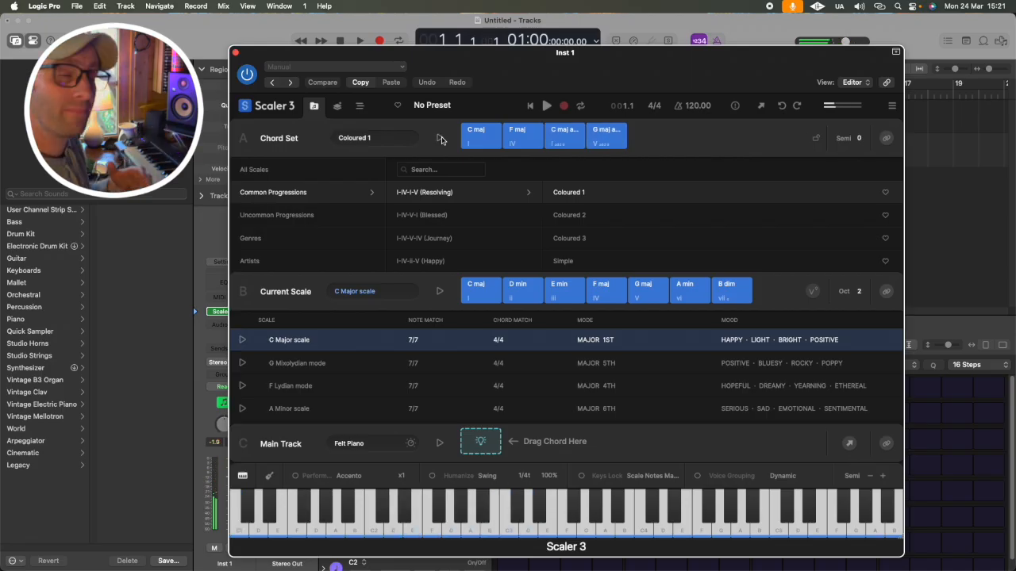
left_click(469, 134)
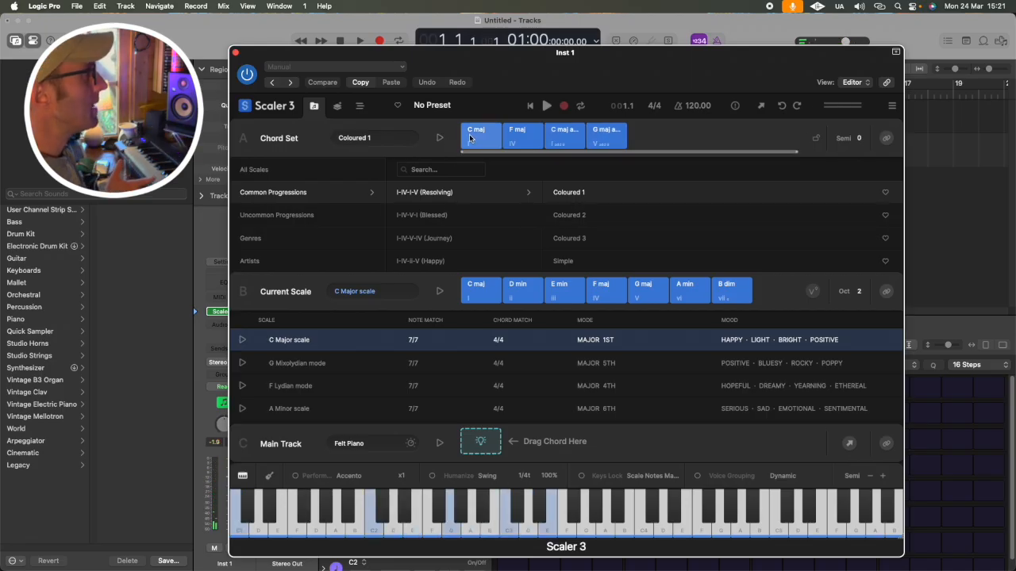
Load the Coloured 2 chord set from the I-IV-I-V (Resolving) common progressions and copy all its chords into the main track.
left_click(578, 219)
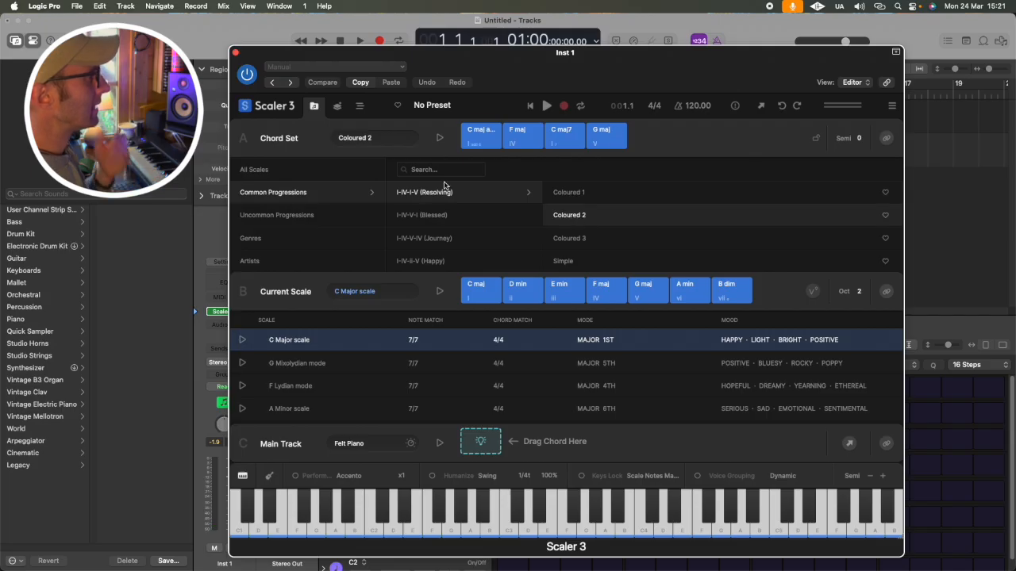
left_click(439, 139)
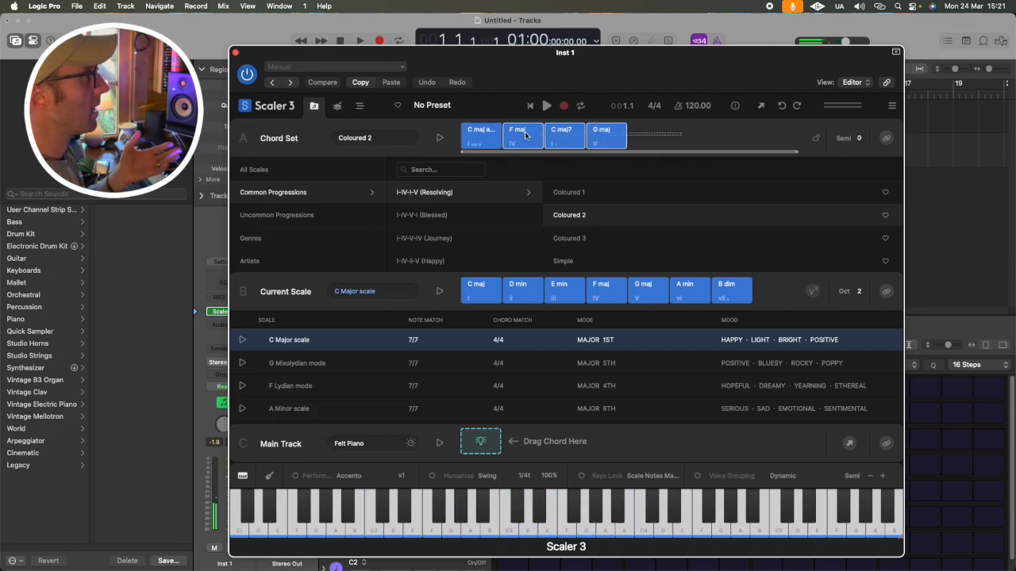
left_click_drag(473, 140, 480, 442)
left_click(494, 447)
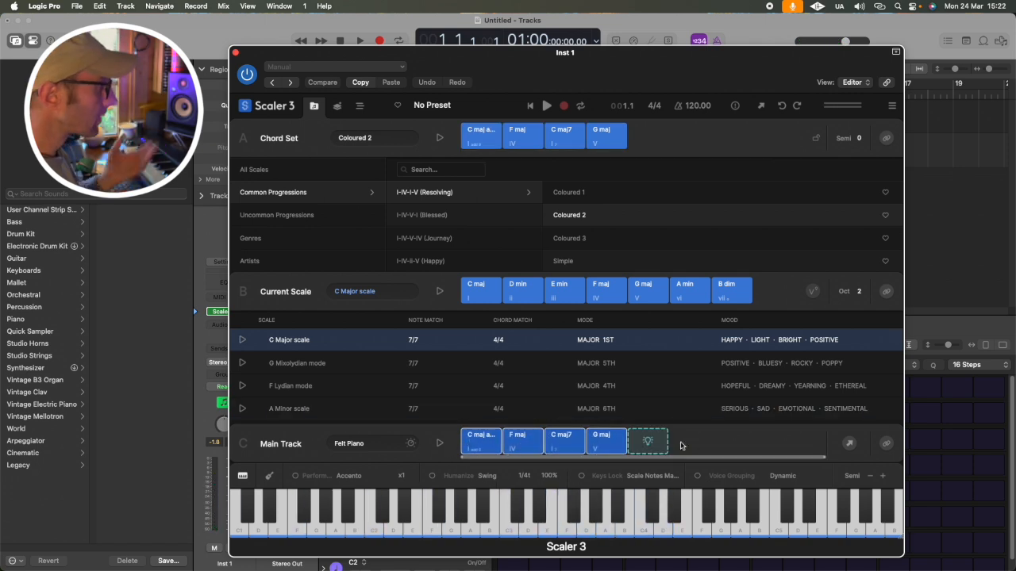
left_click(535, 449)
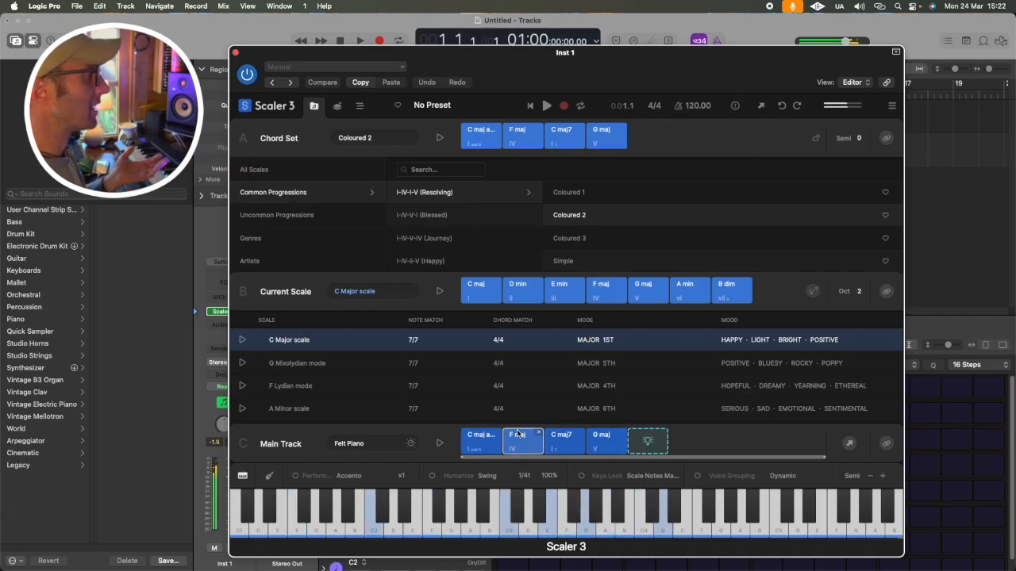
left_click(540, 435)
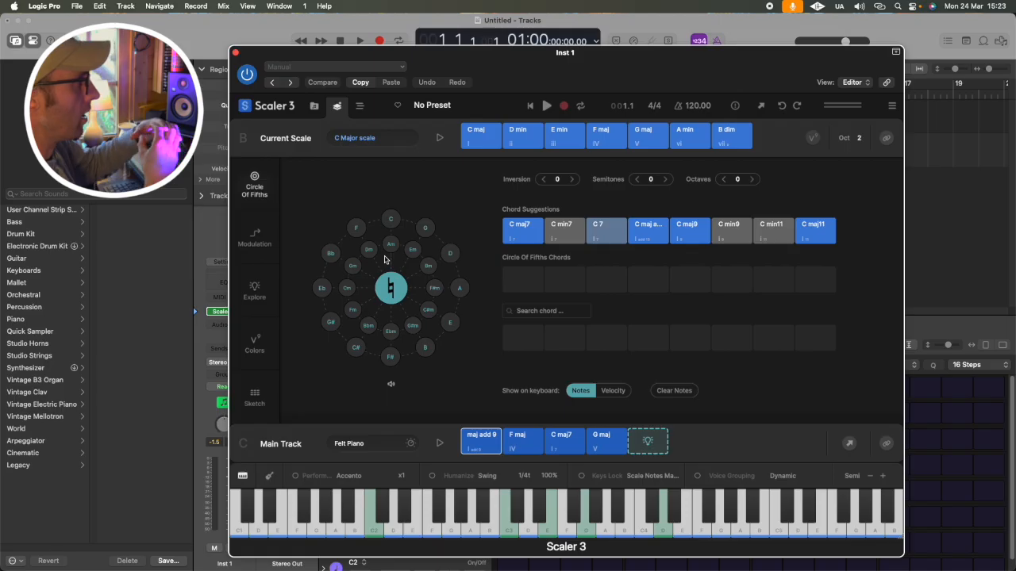
Audition the C chord variations from the circle of fifths and add C maj to the end of the main track.
left_click(390, 220)
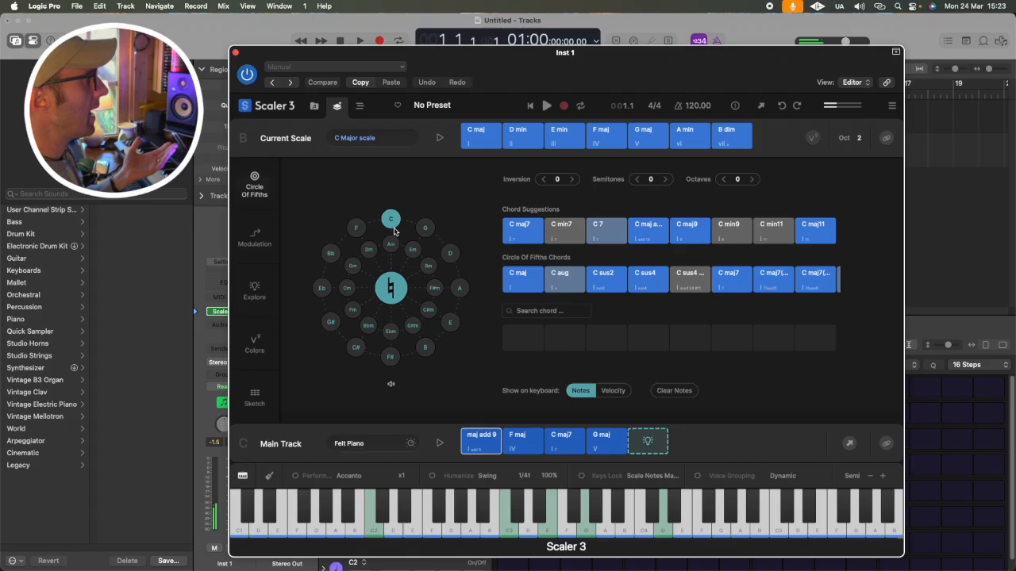
left_click(530, 275)
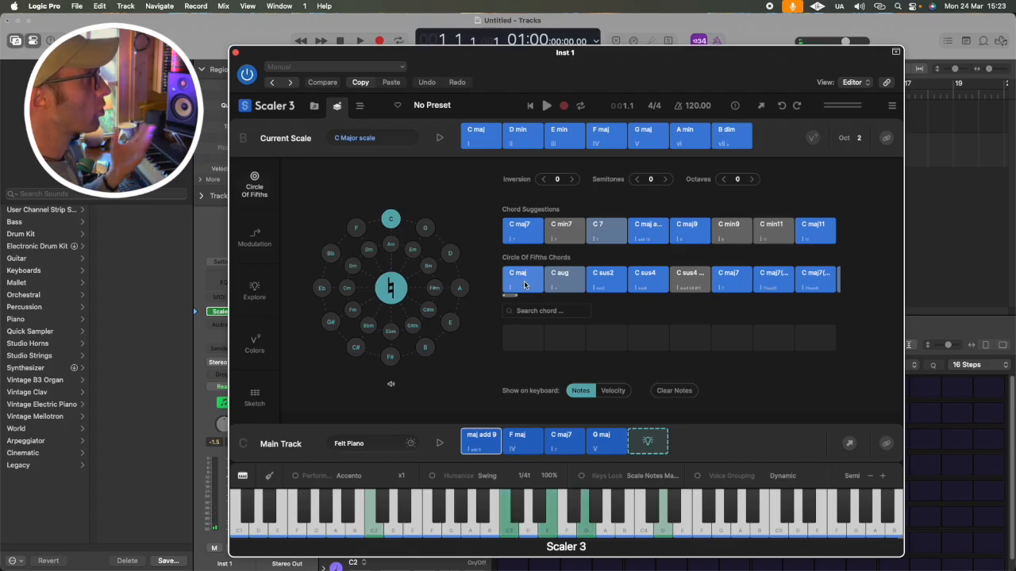
left_click(564, 280)
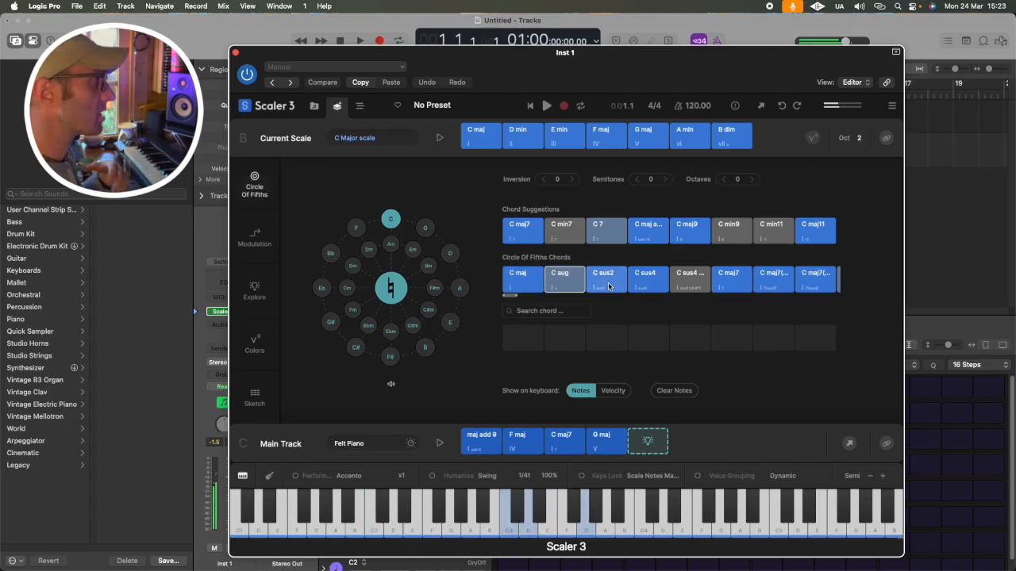
left_click(608, 284)
left_click(647, 282)
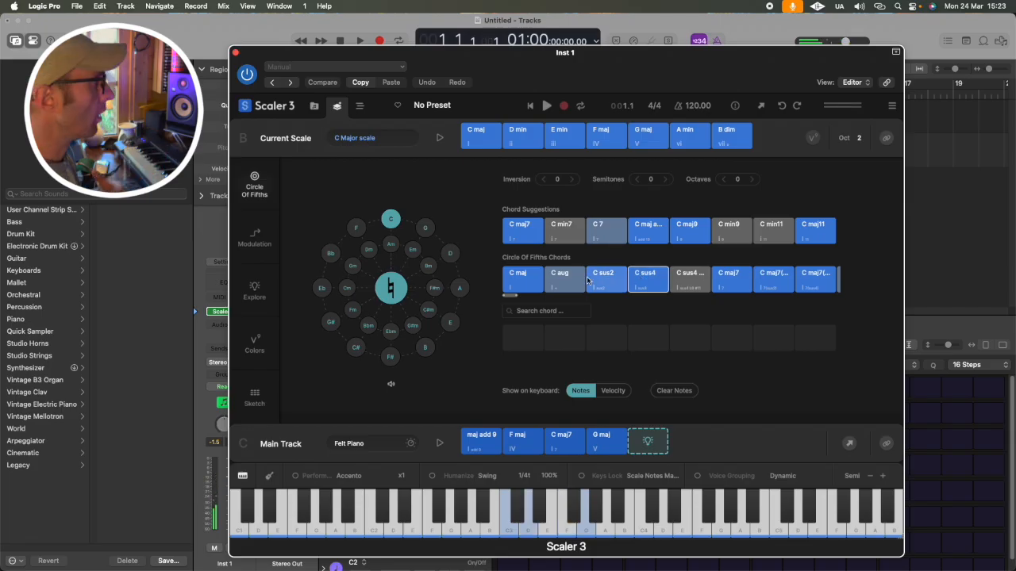
left_click_drag(518, 282, 653, 441)
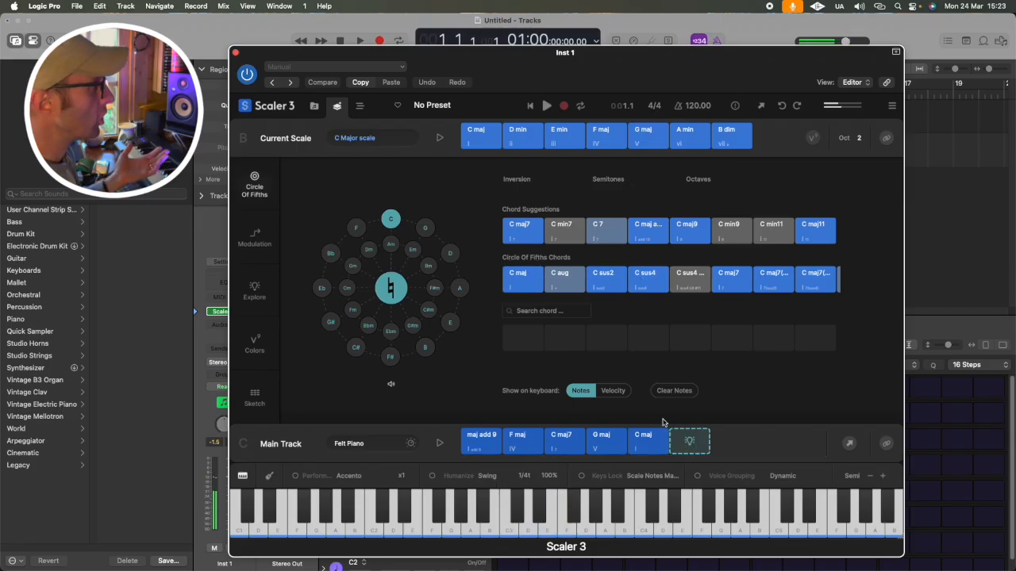
Audition the A minor chord variations from the circle of fifths, from A min through A min13.
left_click(390, 246)
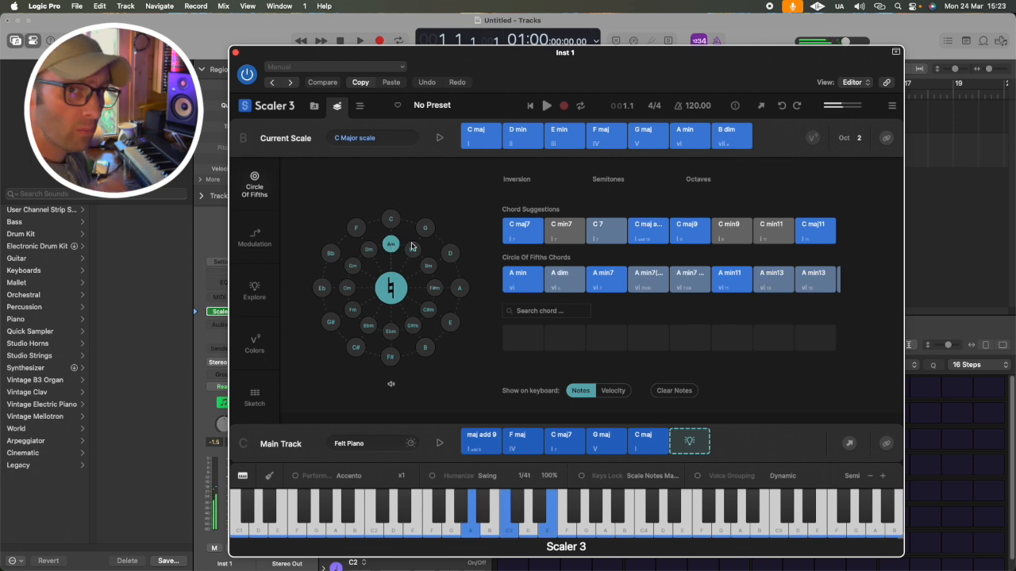
left_click(519, 278)
left_click(560, 275)
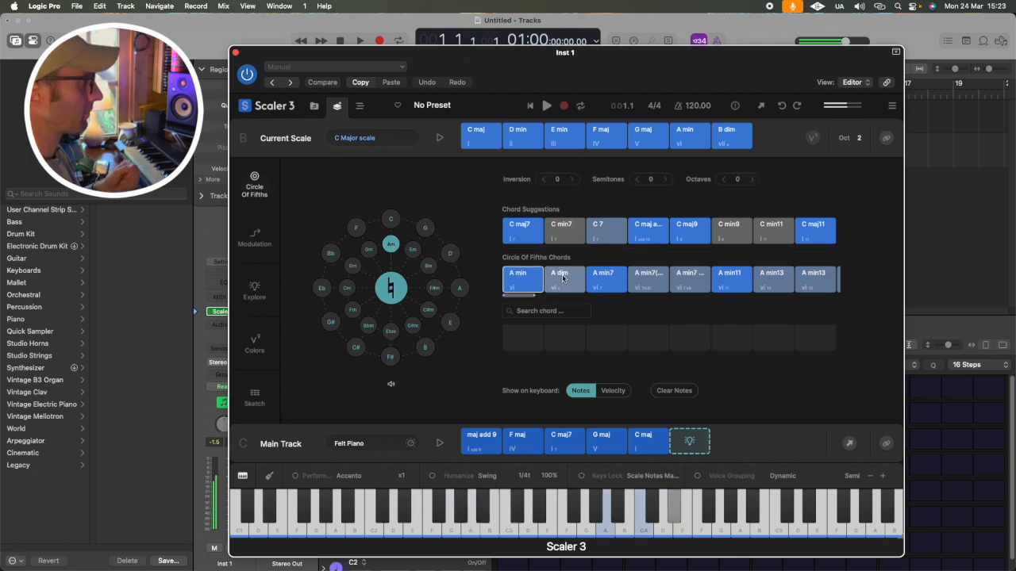
left_click(603, 276)
left_click(645, 276)
left_click(687, 276)
left_click(720, 276)
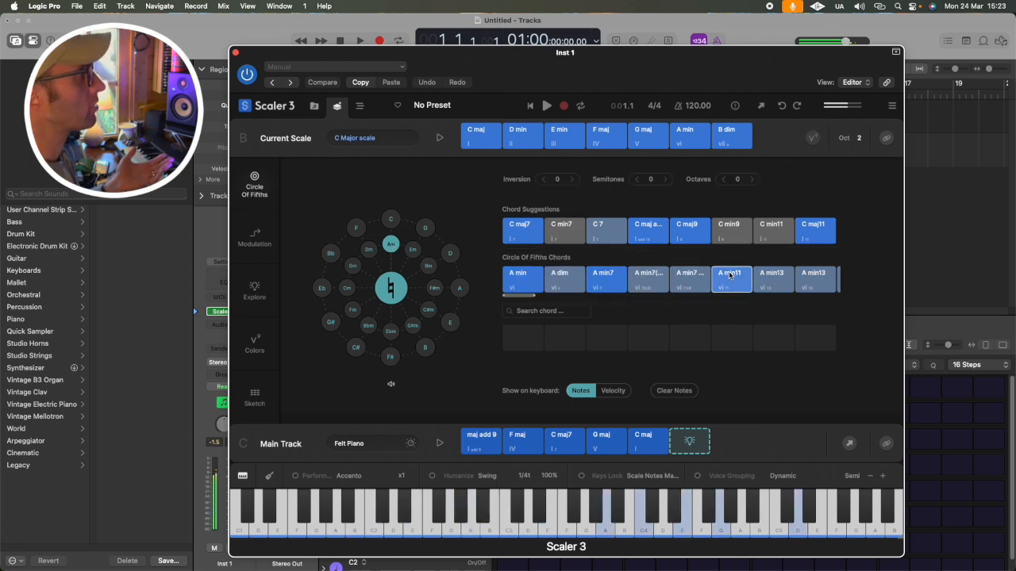
left_click(763, 278)
left_click(803, 284)
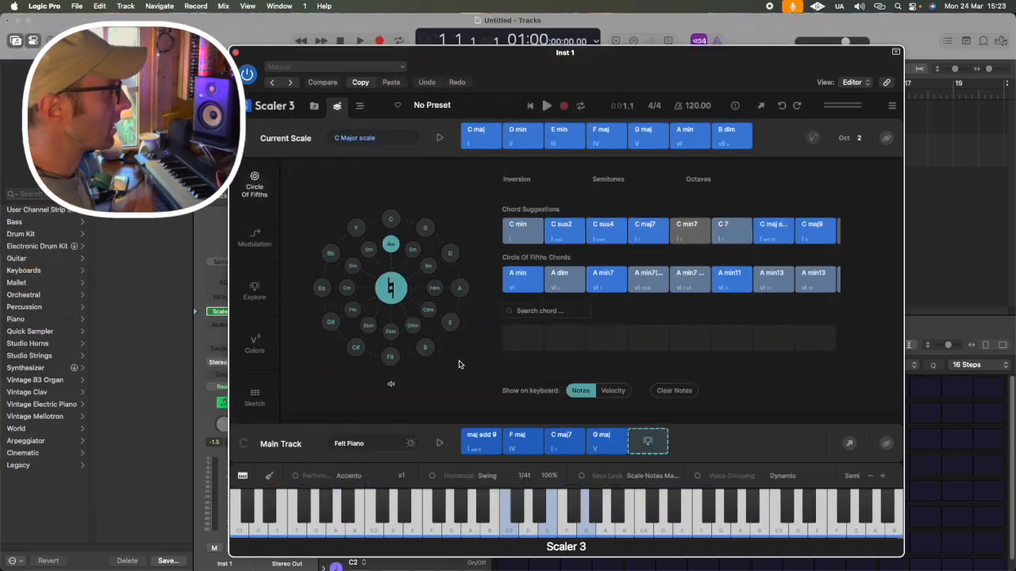
Choose B minor as the destination for modulating the progression and try out both modulation pathways.
left_click(260, 235)
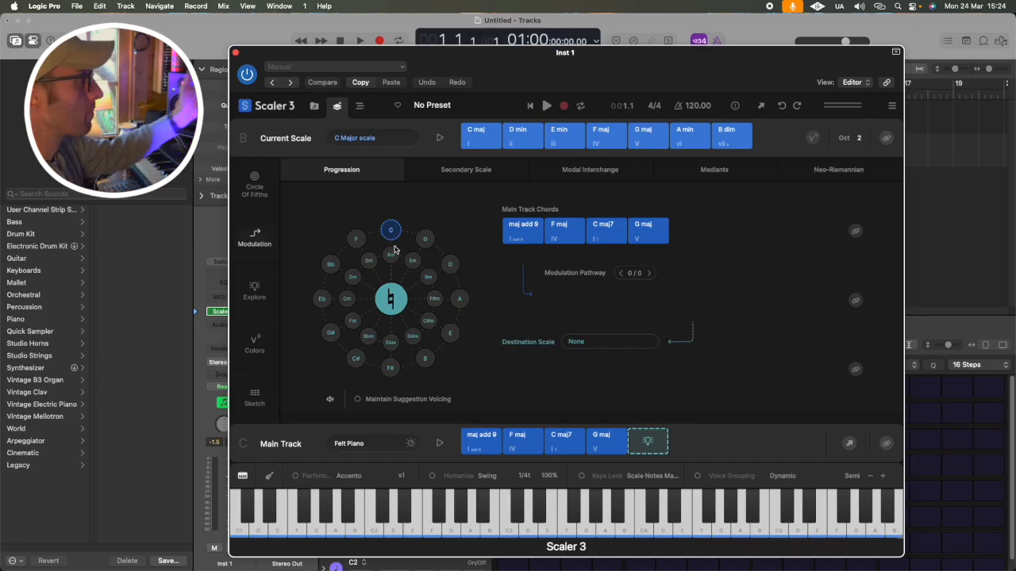
left_click(429, 278)
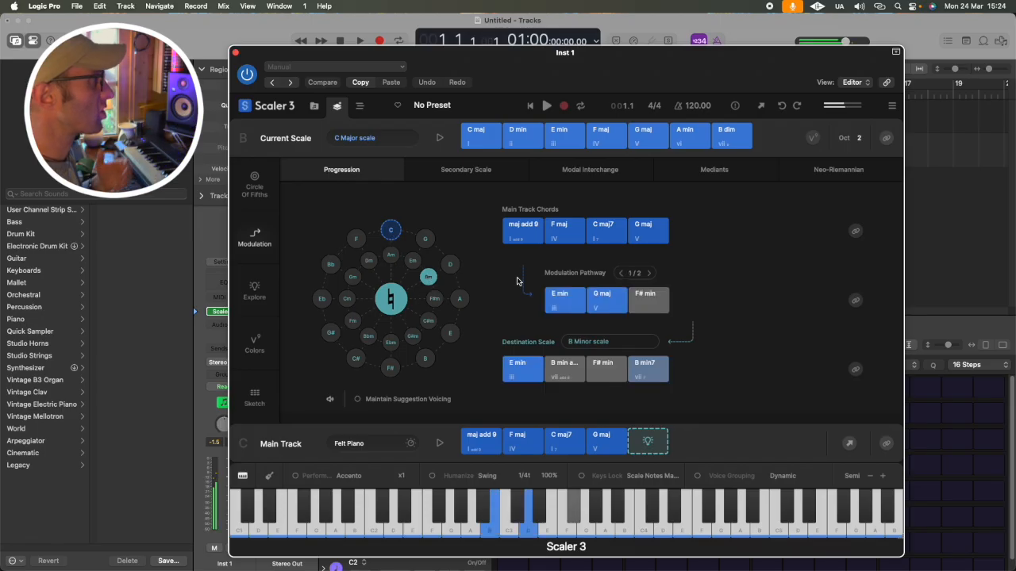
left_click(565, 303)
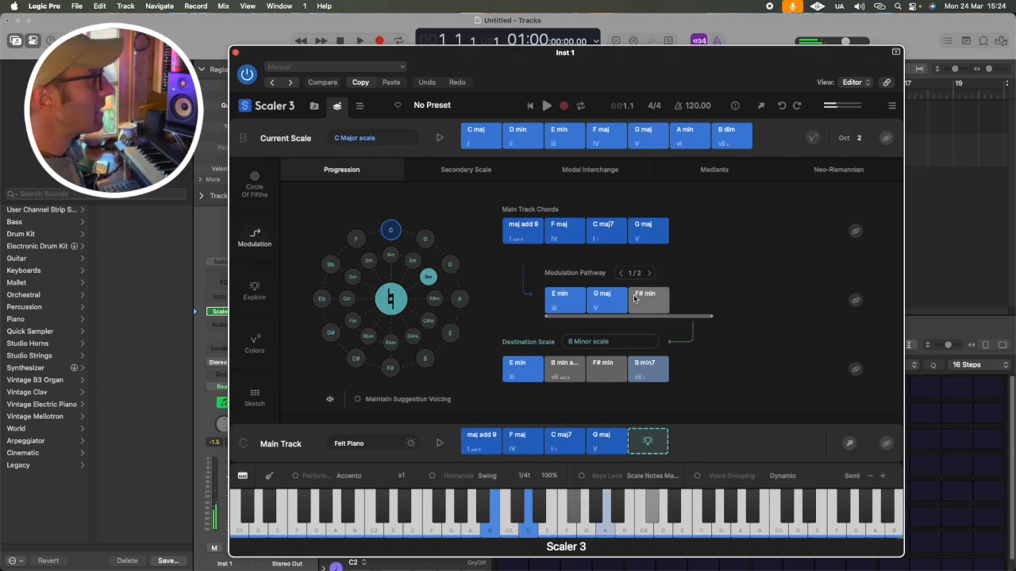
left_click(649, 274)
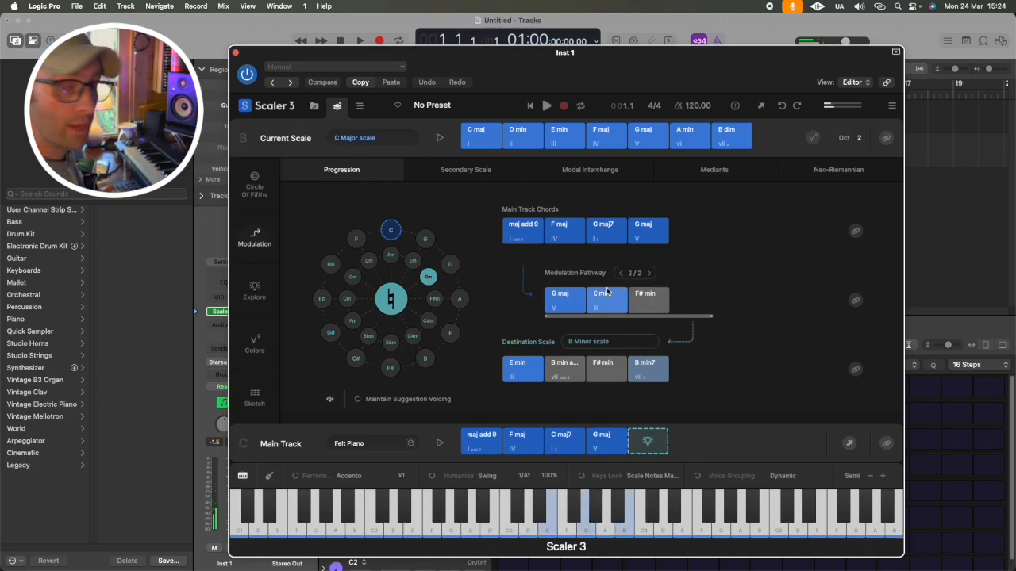
Set the modulation destination to E minor and append the chords of modulation pathway 7 to the main track.
left_click(412, 264)
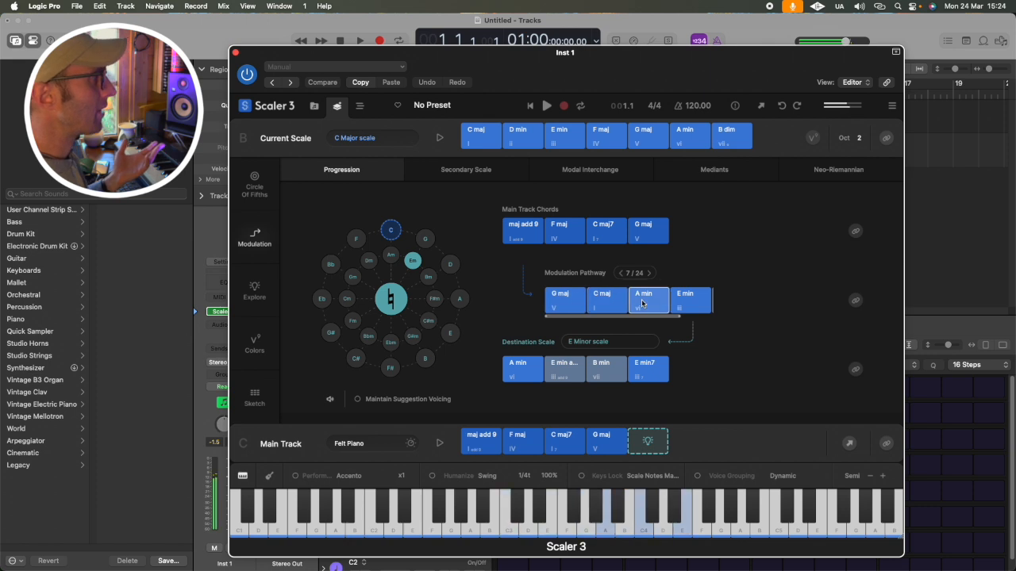
left_click(685, 305)
left_click_drag(676, 317, 526, 302)
left_click_drag(625, 304, 694, 451)
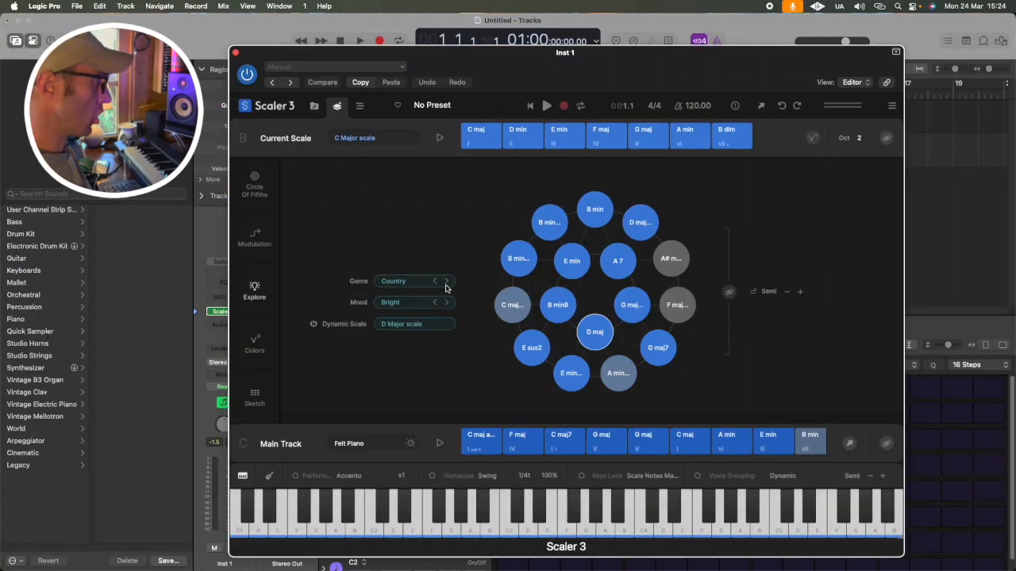
Browse the Explore genres, keep Country and set the mood to Dark.
left_click(447, 281)
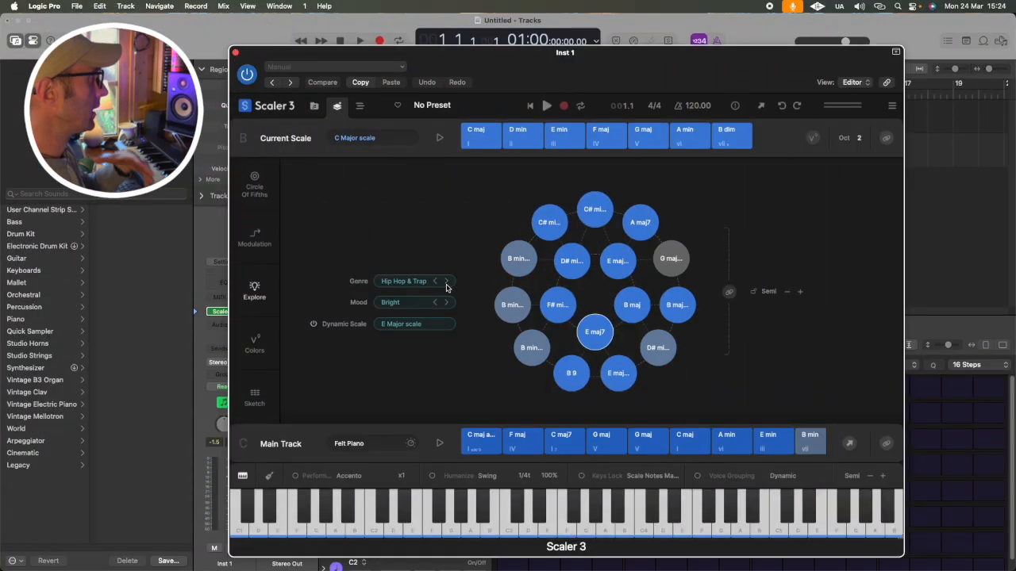
left_click(435, 281)
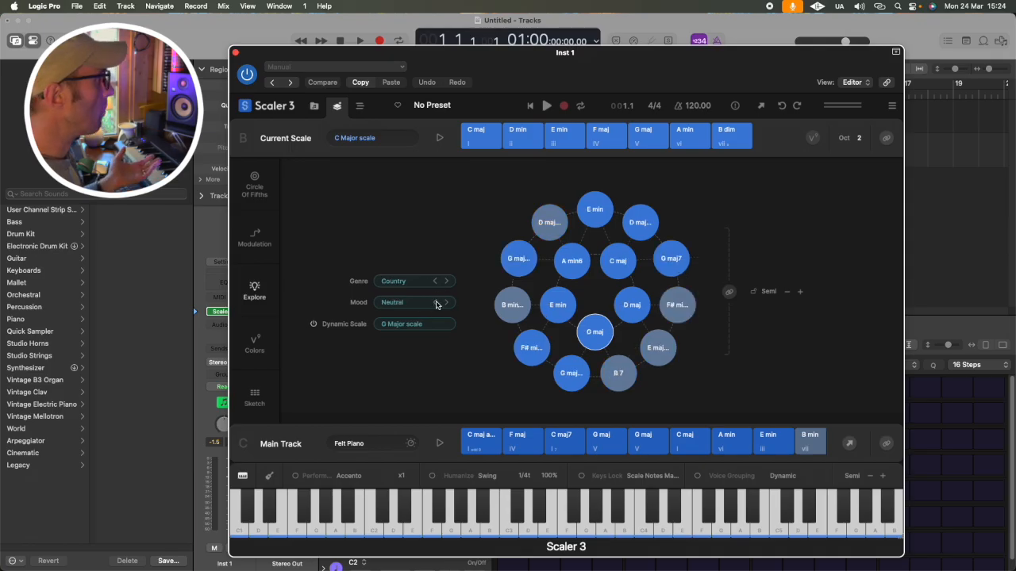
left_click(453, 304)
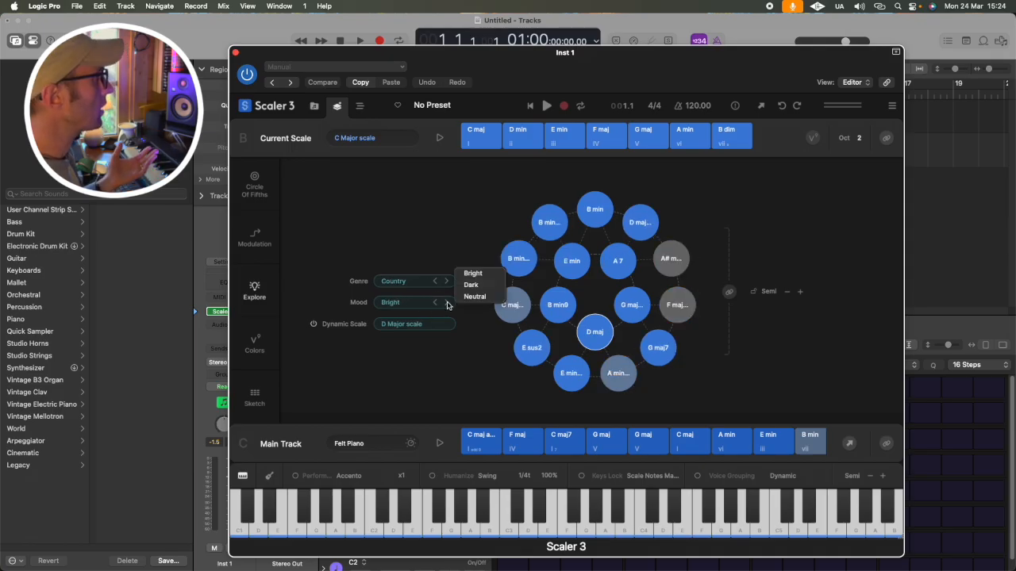
left_click(468, 285)
Audition the A min and E min7 chords in the Explore chord map.
left_click(587, 328)
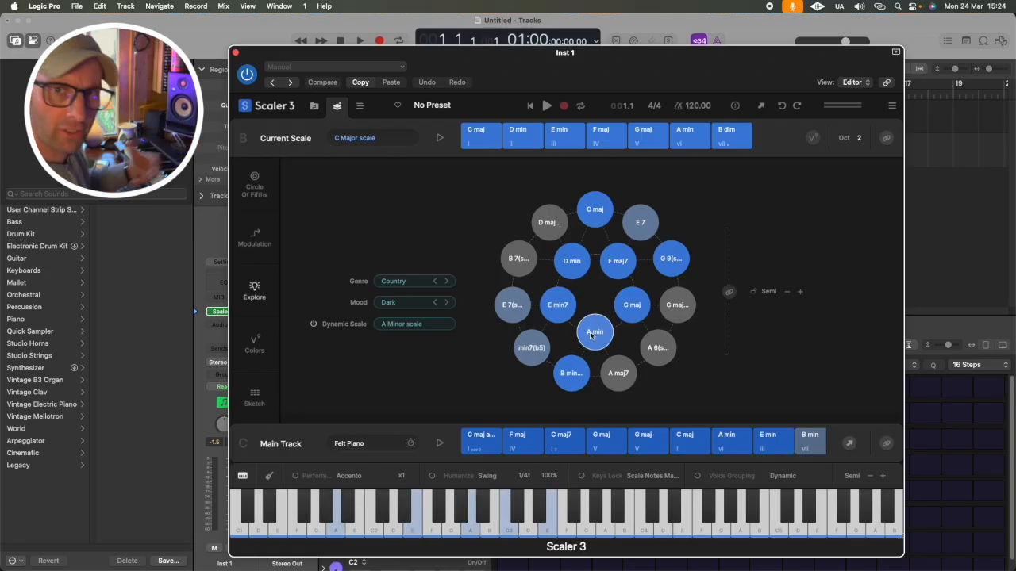
left_click(590, 334)
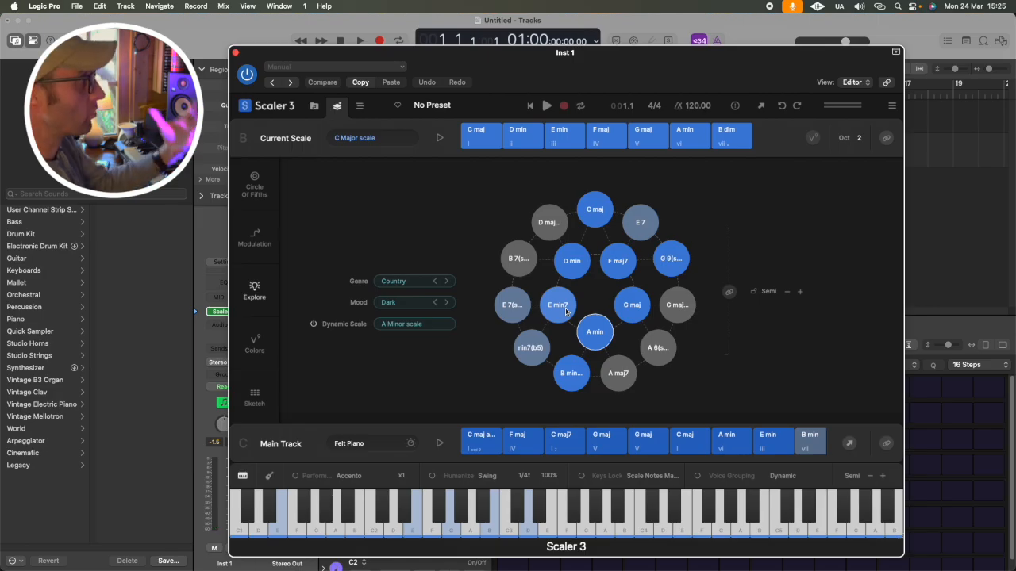
left_click(566, 312)
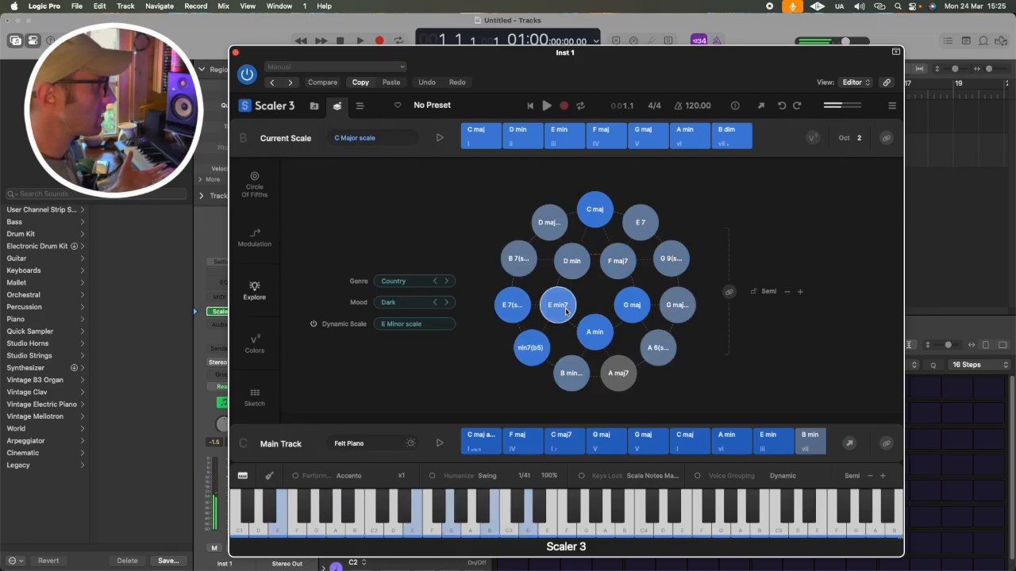
Delete all the chords from the main track.
left_click_drag(460, 440, 784, 434)
key("Delete")
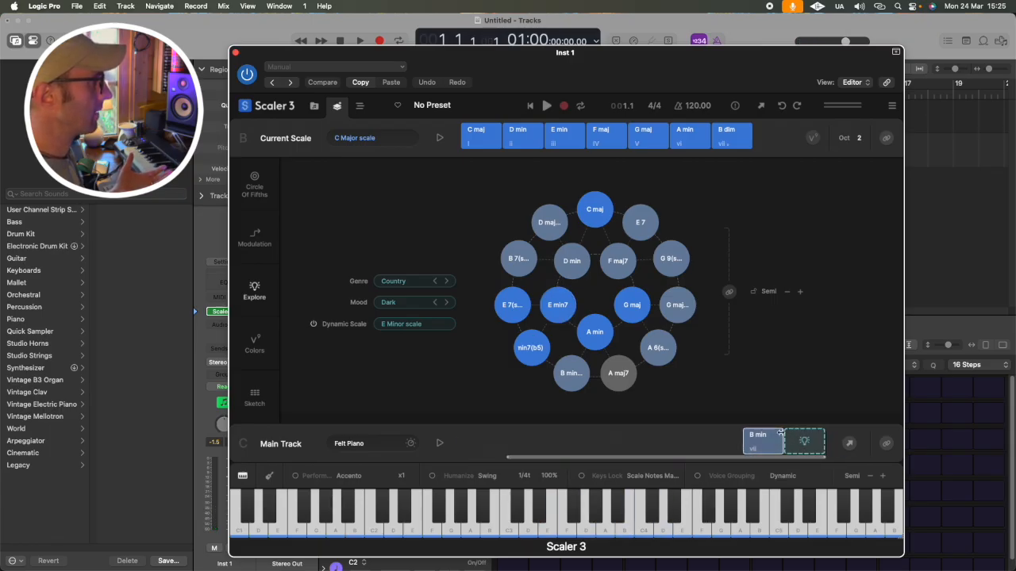
left_click(804, 441)
left_click(750, 146)
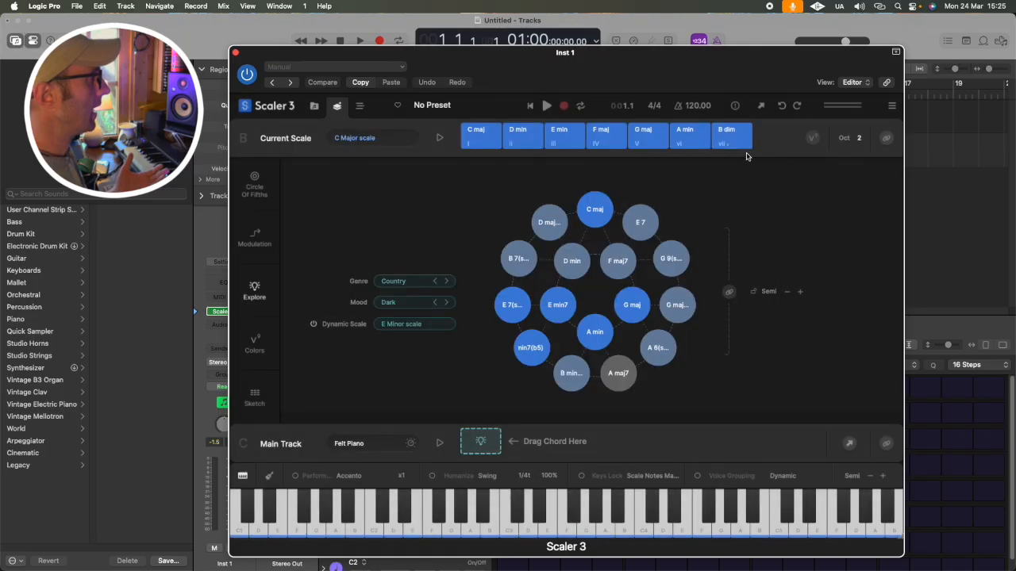
Add A min, E min7 and G maj from the Explore chord map to the main track, in that order.
left_click_drag(595, 332, 478, 446)
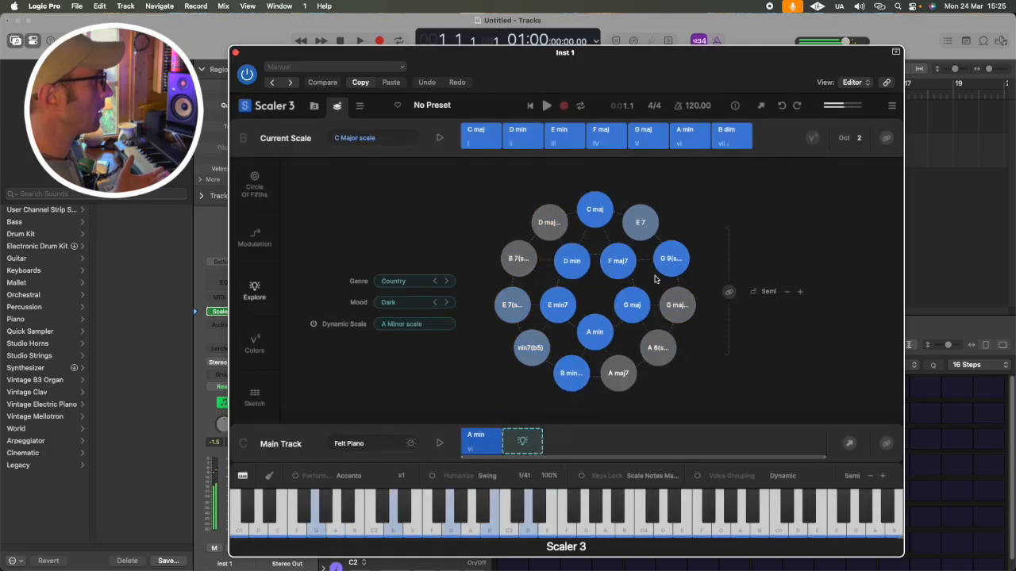
left_click_drag(558, 305, 523, 442)
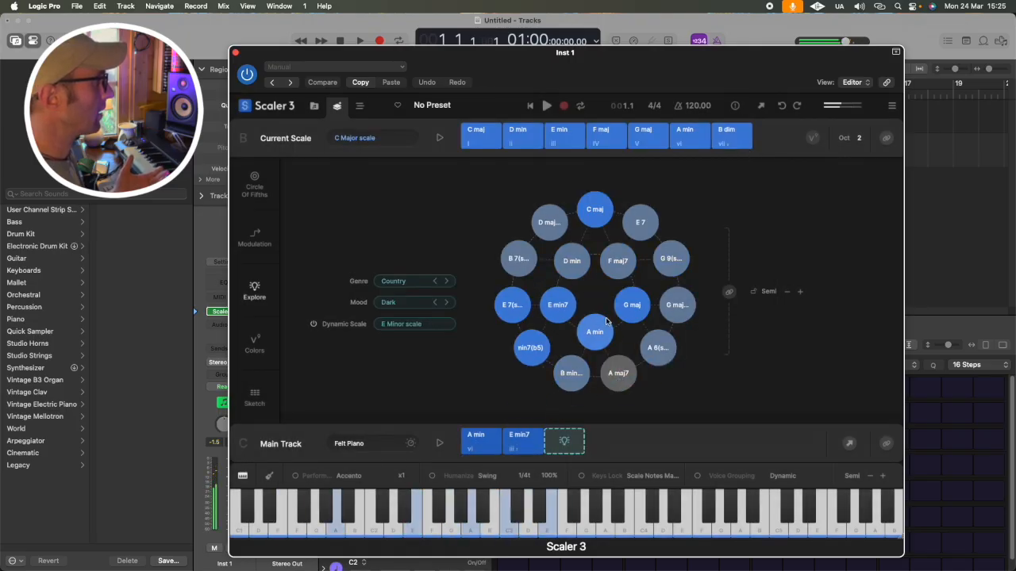
left_click_drag(631, 305, 565, 441)
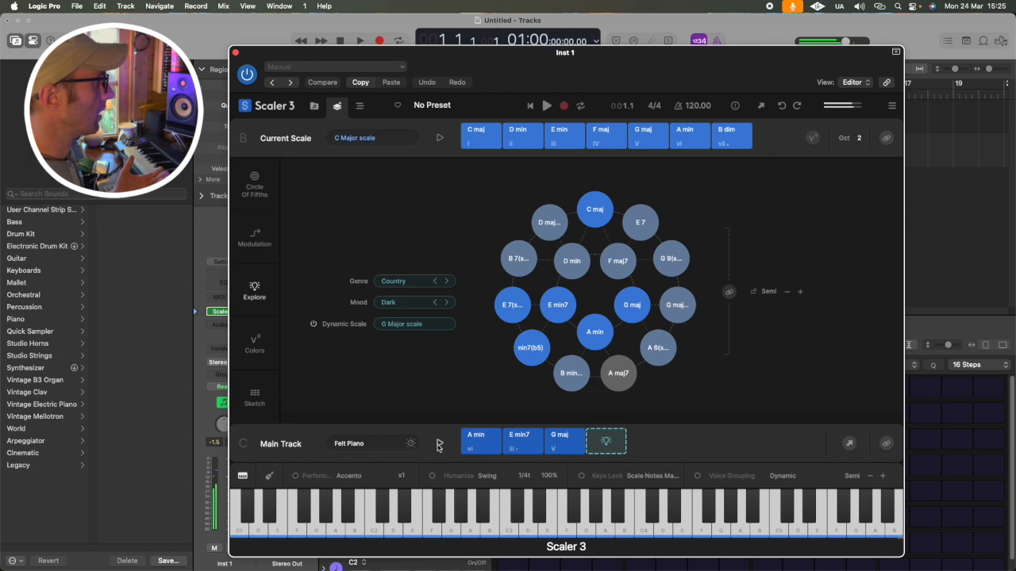
Play the main track and set the first Colors row to the Triads extension.
left_click(439, 442)
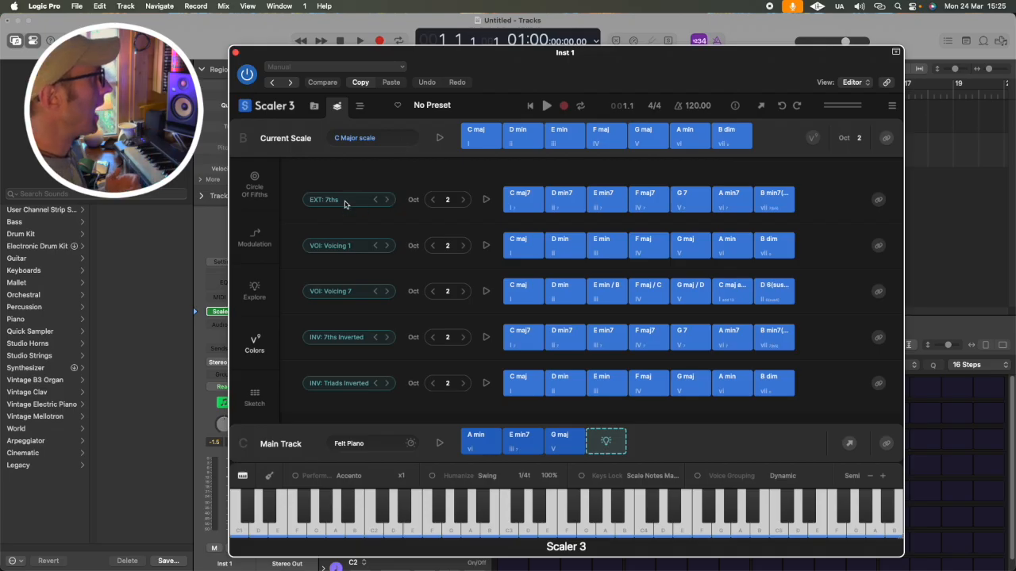
left_click(353, 201)
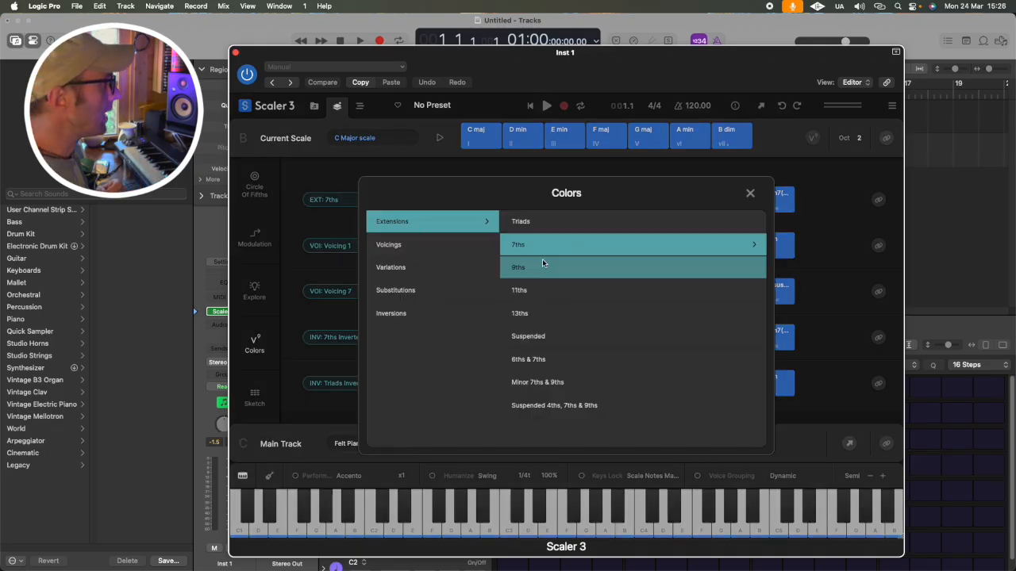
left_click(524, 222)
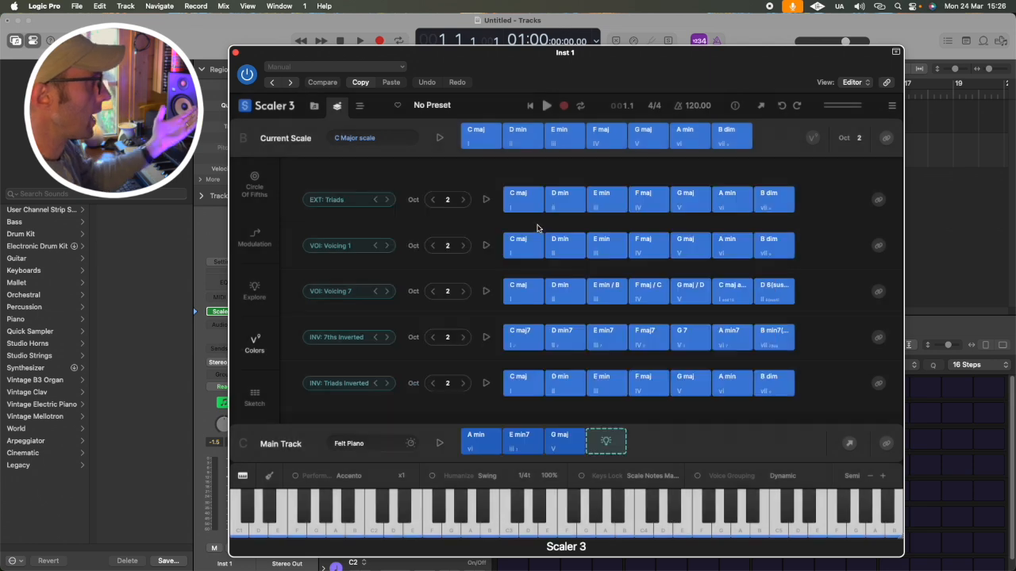
Browse the Voicings category in the first Colors row's options, keeping the Triads setting.
left_click(356, 202)
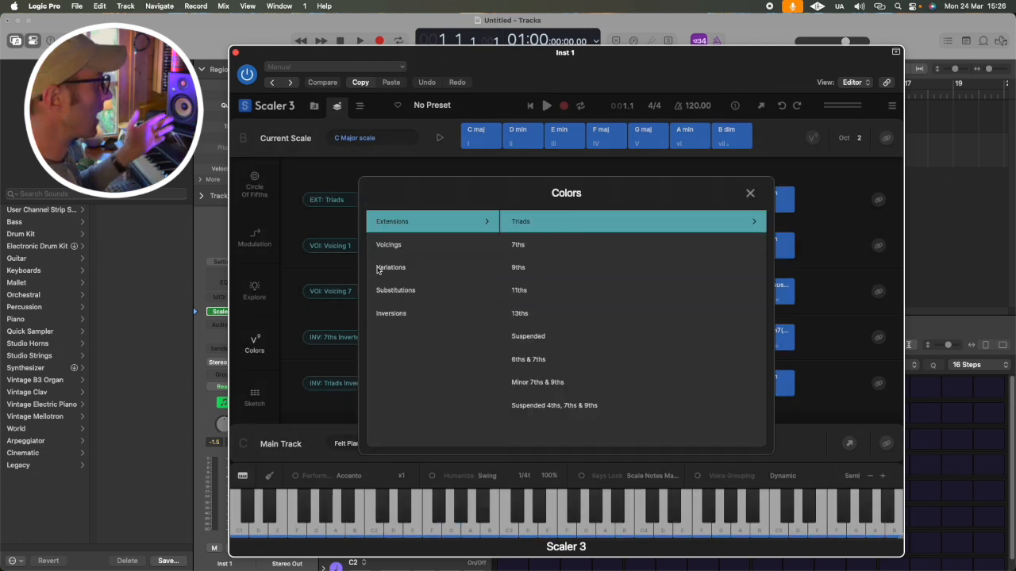
left_click(441, 251)
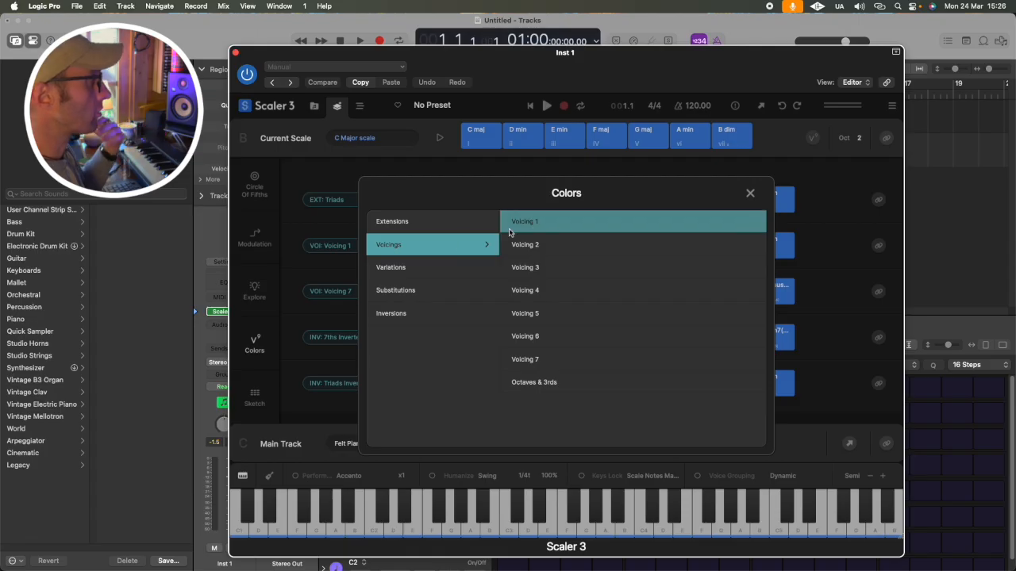
left_click(750, 193)
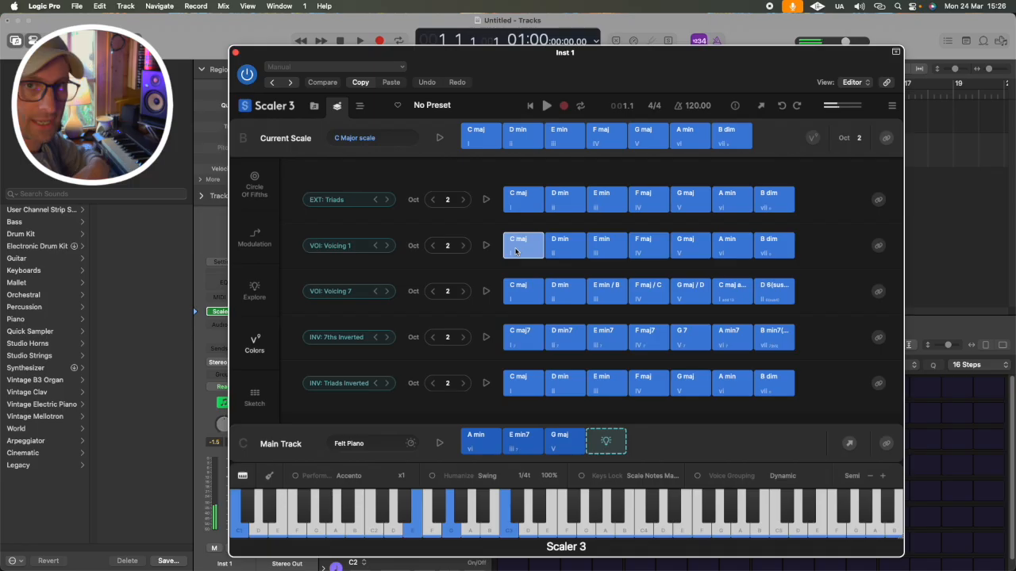
Audition the C maj chord of the Triads row against the C maj chord of the Voicing 1 row.
left_click(522, 202)
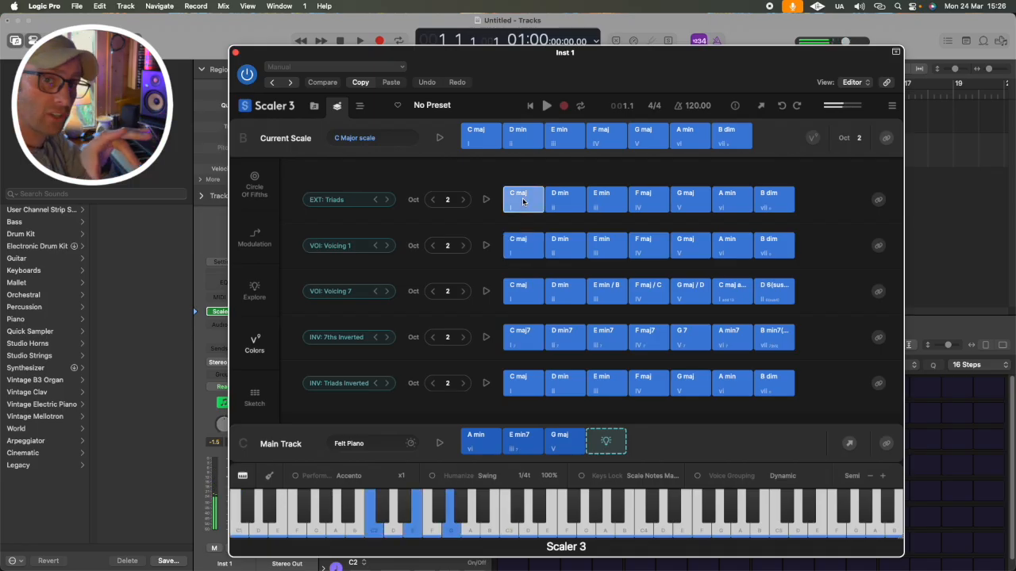
left_click(519, 247)
left_click(519, 250)
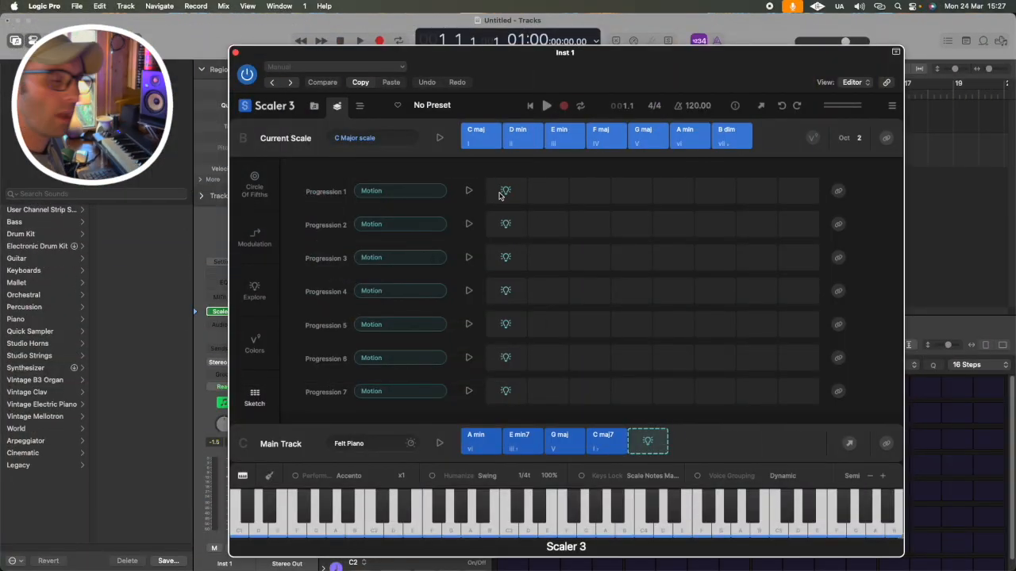
Generate suggested chords for Progression 1 in Sketch and play a short part of the progression.
left_click(505, 192)
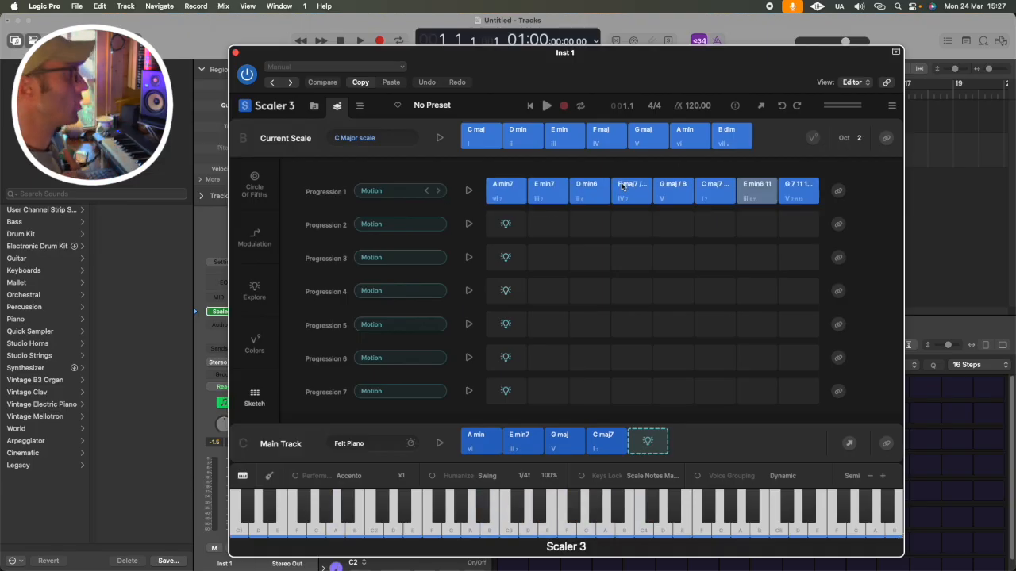
left_click(469, 191)
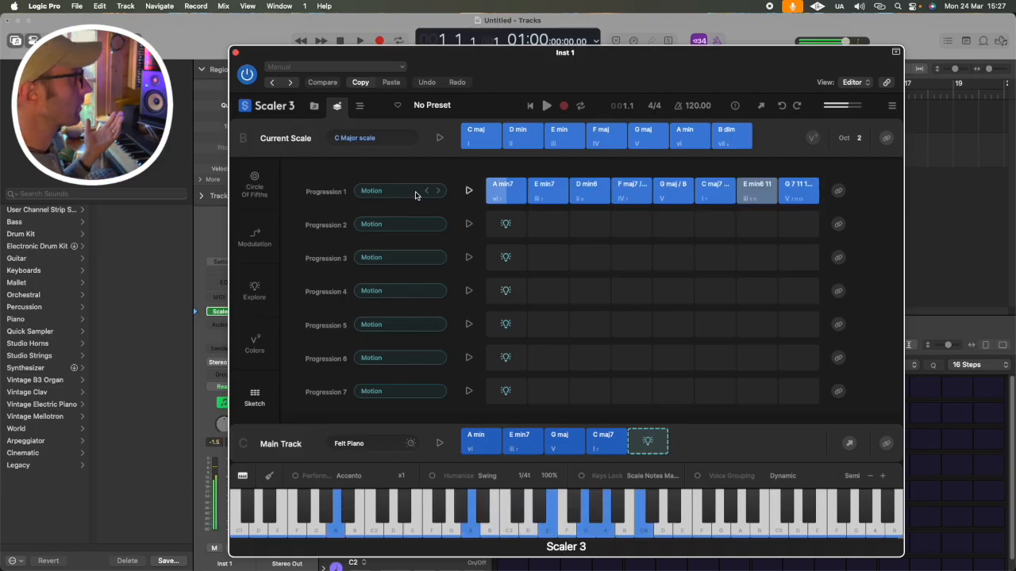
left_click(469, 191)
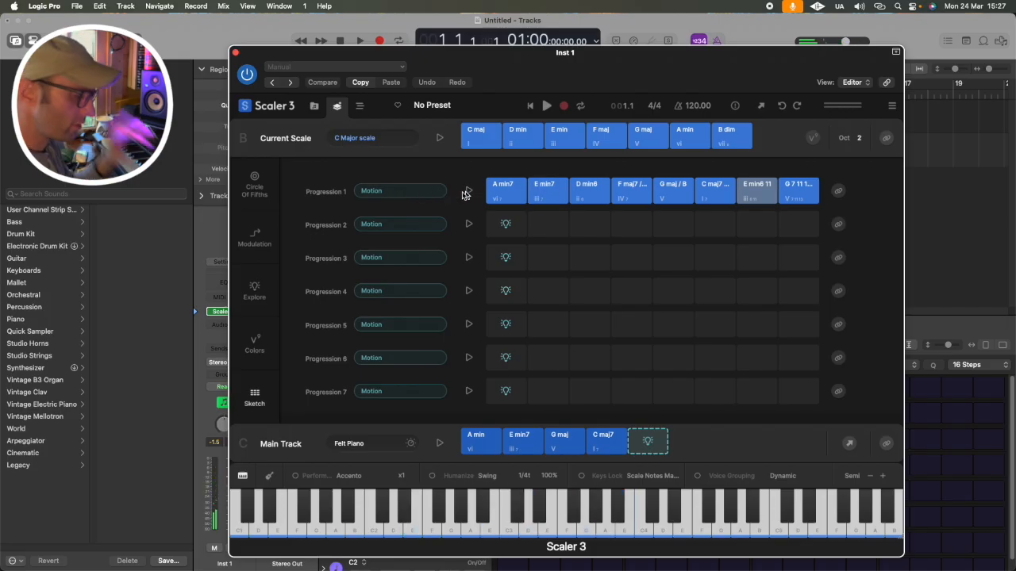
Set Progression 1's motion to the Up/Down arpeggio articulation and audition the progression.
left_click(411, 193)
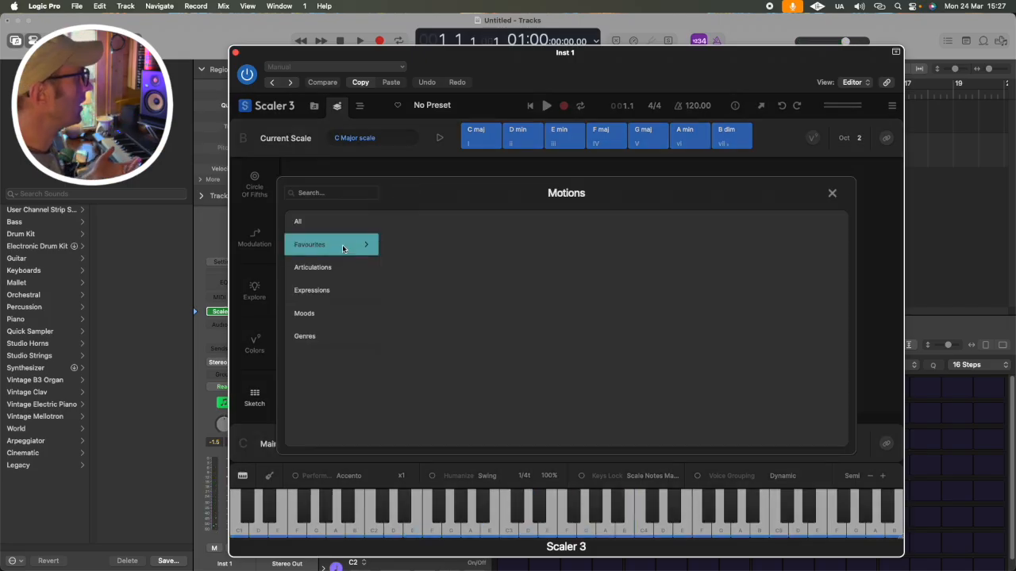
left_click(339, 270)
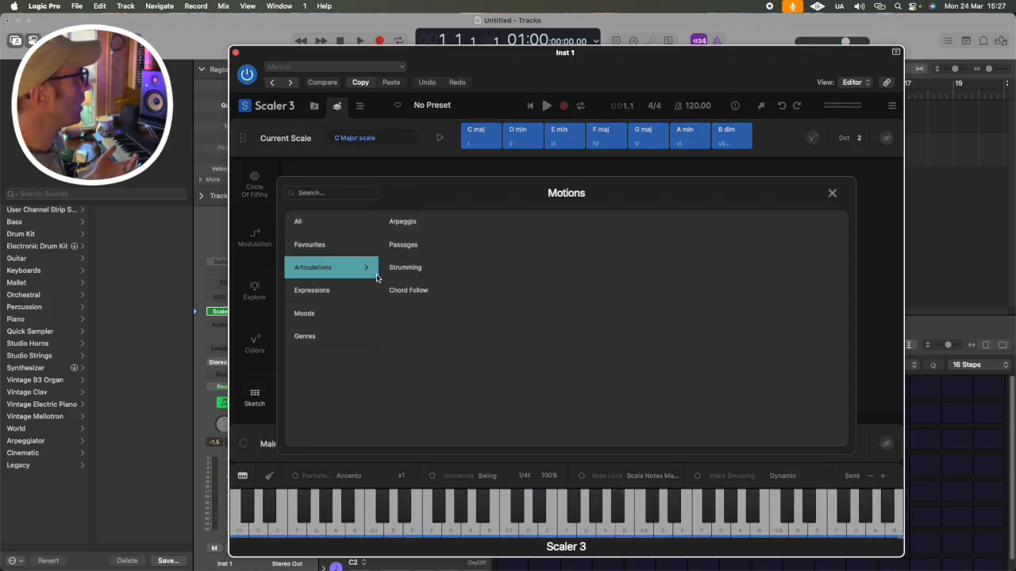
left_click(445, 223)
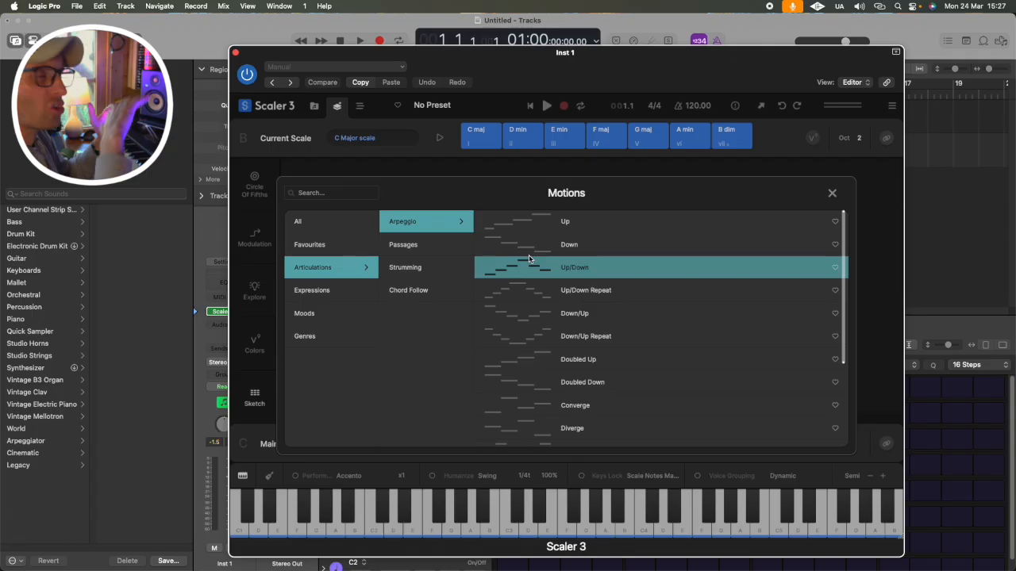
left_click(576, 271)
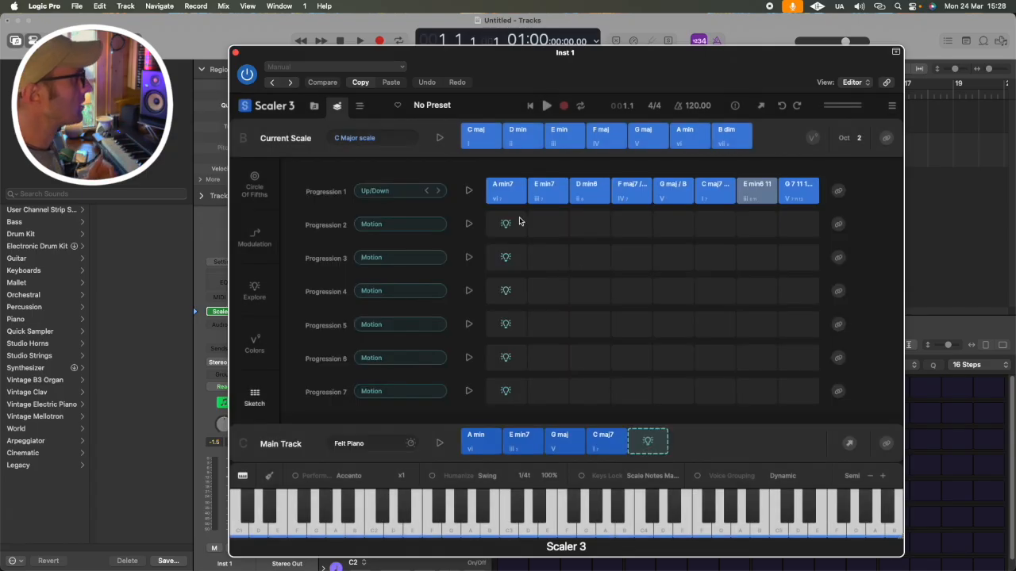
left_click(468, 192)
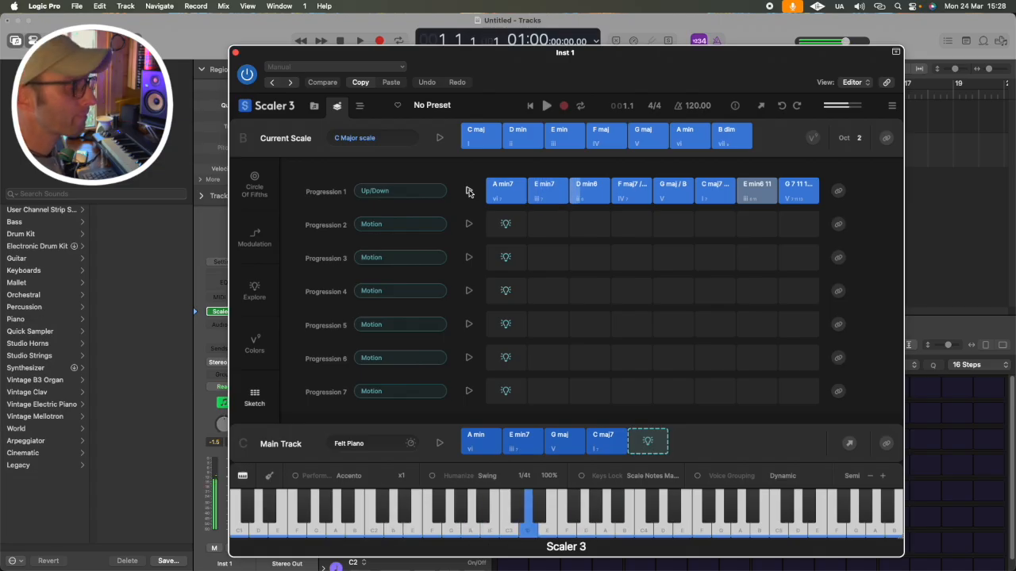
left_click(468, 192)
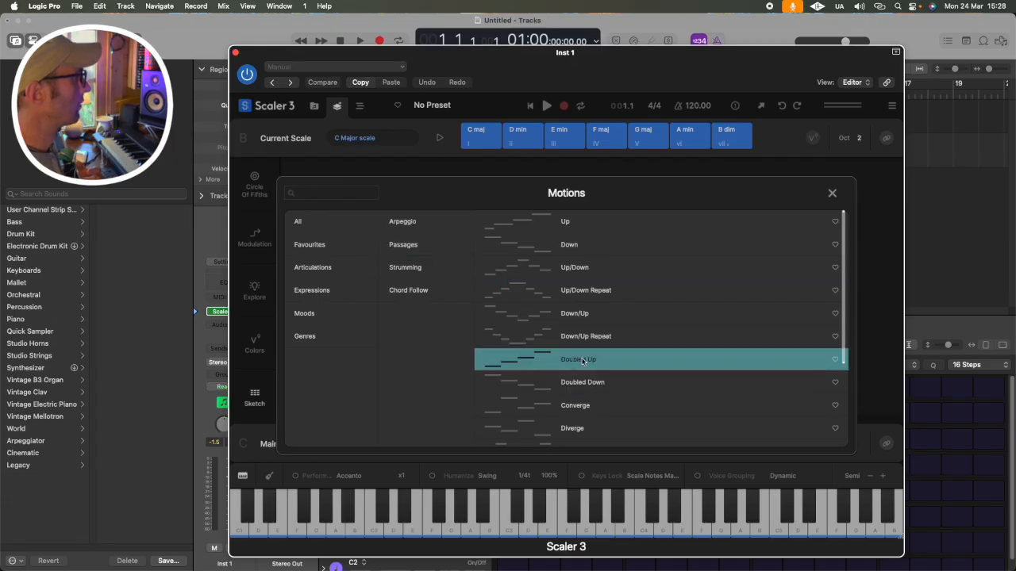
Set Progression 2's motion to the Doubled Down arpeggio and audition the progression.
left_click(623, 384)
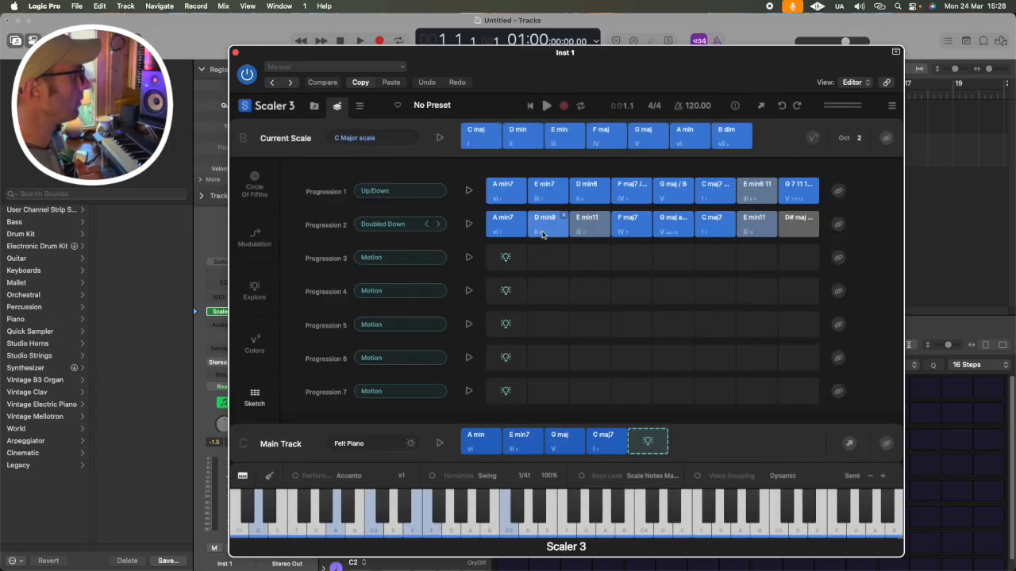
left_click(468, 226)
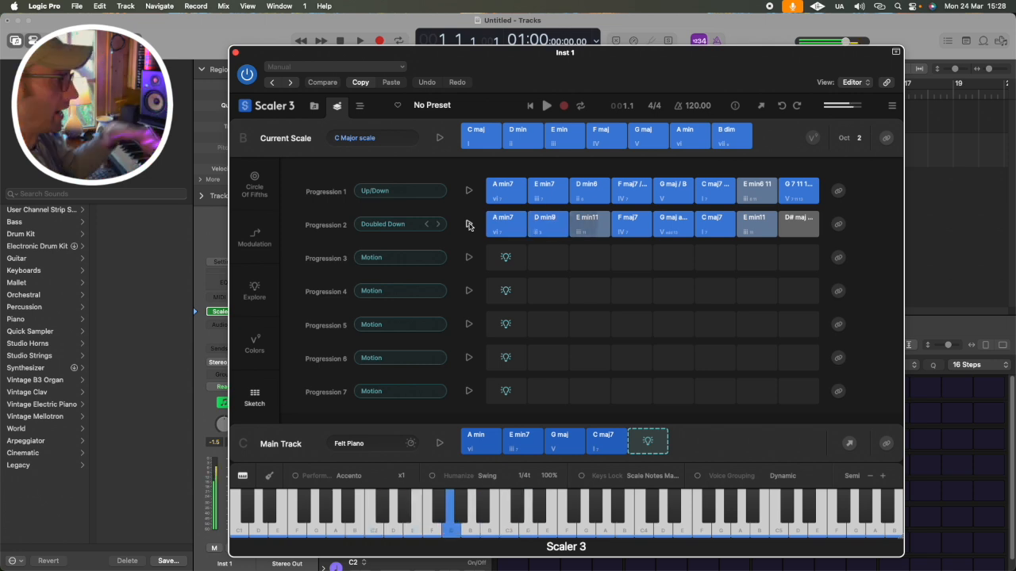
left_click(470, 225)
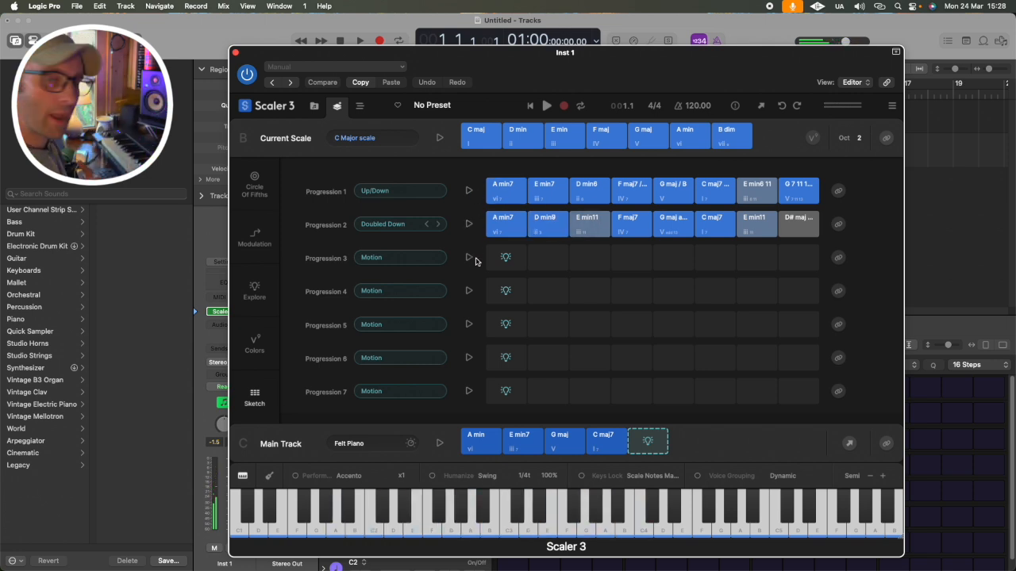
Open the Arrange page and try to copy the A min chord to the empty bars after C maj7 in the main track.
left_click(360, 106)
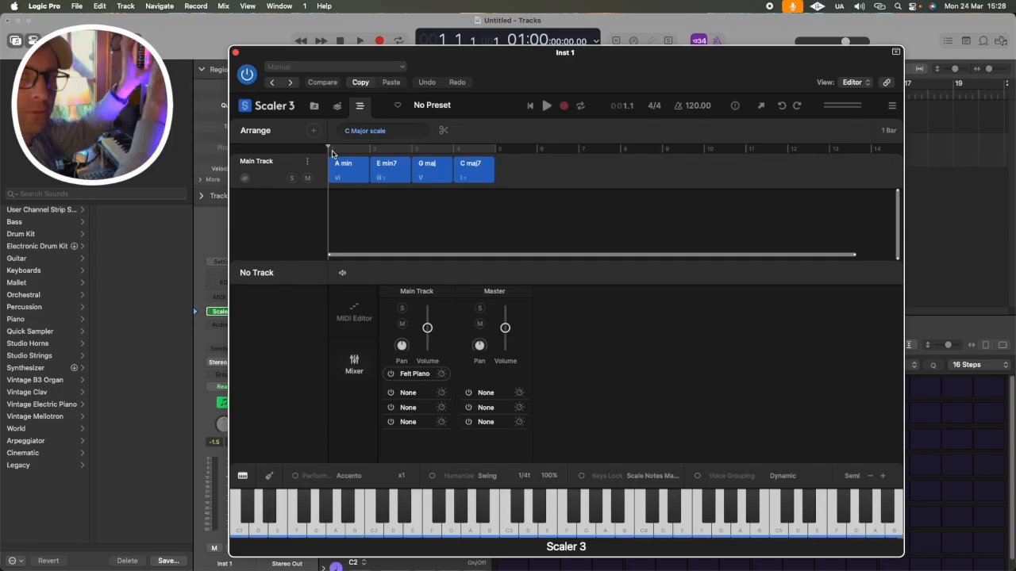
left_click(352, 167)
mouse_move(346, 173)
left_mouse_down()
mouse_move(637, 170)
mouse_move(347, 168)
left_mouse_up()
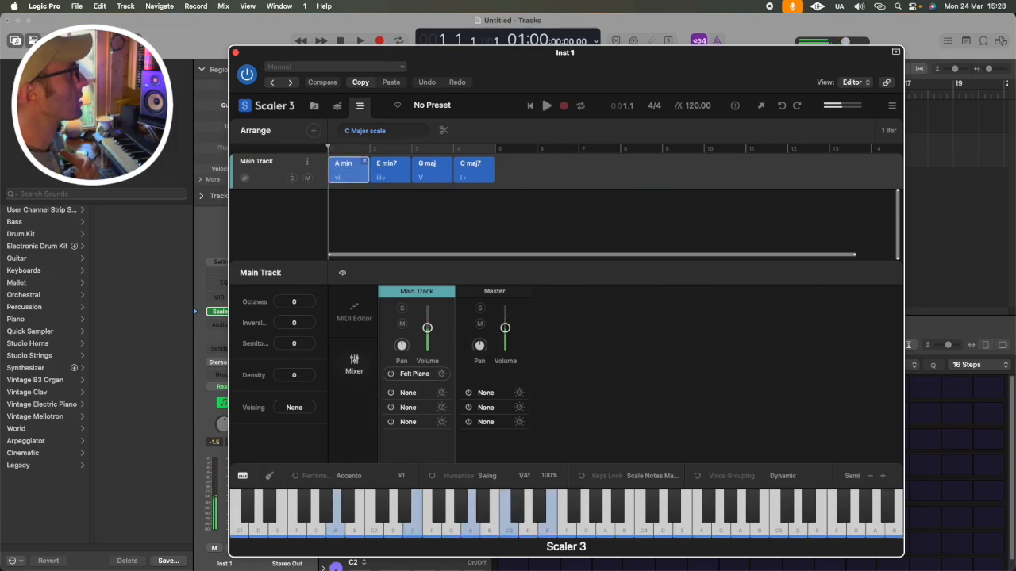
key("super+c")
left_click(573, 174)
key("super+v")
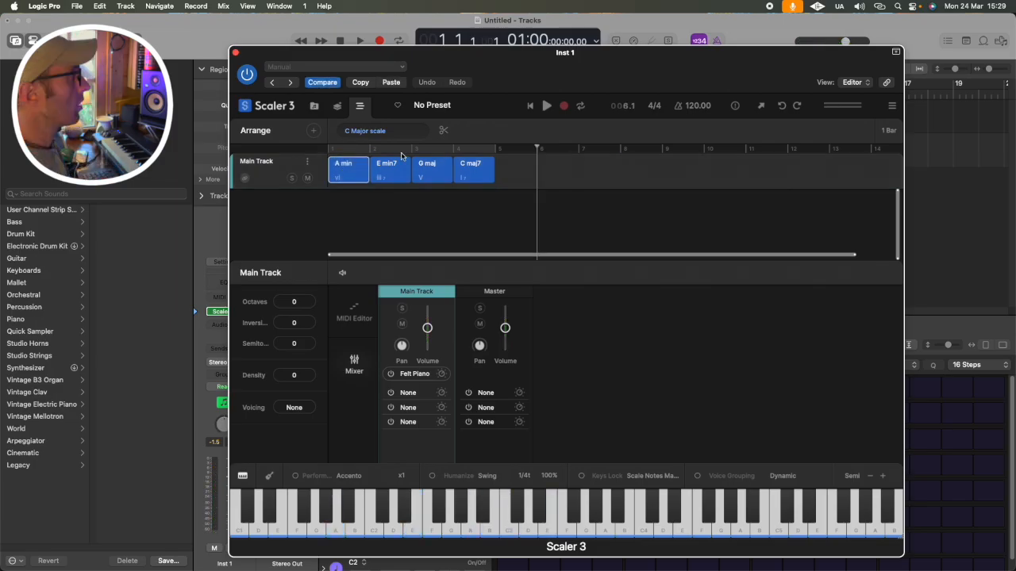
Select all four main track chords and move the Scaler 3 window aside to uncover the Logic Pro tracks.
left_click_drag(483, 61, 524, 96)
left_click_drag(289, 85, 596, 105)
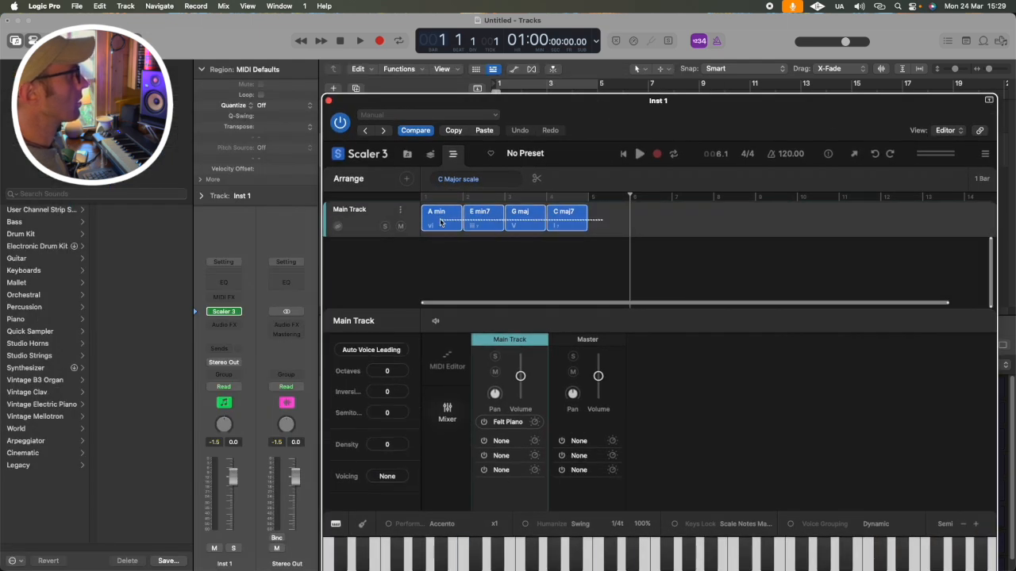
left_click_drag(480, 102, 888, 85)
Place the selected chords as a MIDI region at bar 1 of the Inst 1 track, importing the tempo, and play it back.
left_click_drag(848, 201, 496, 154)
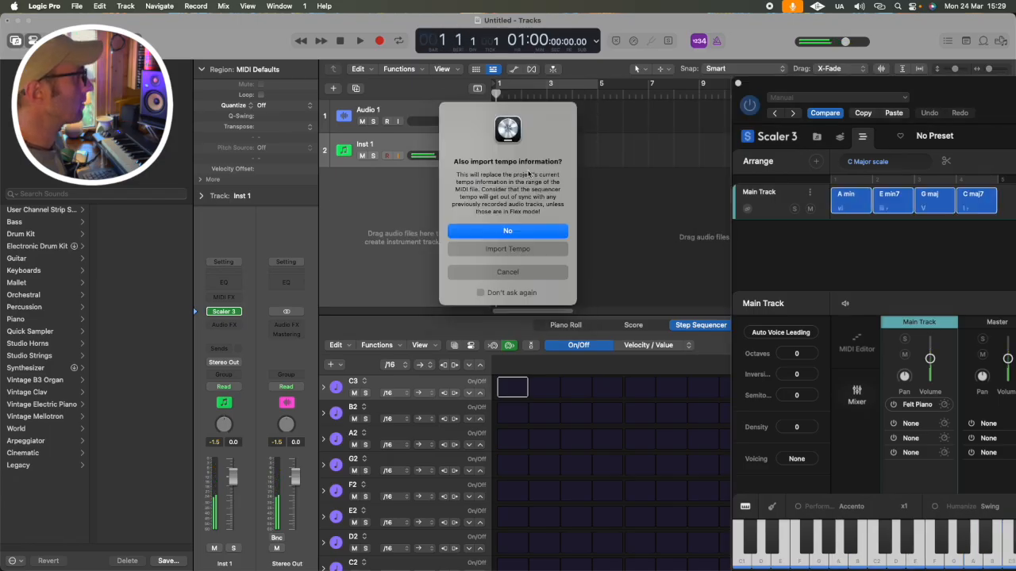
left_click(523, 251)
key("space")
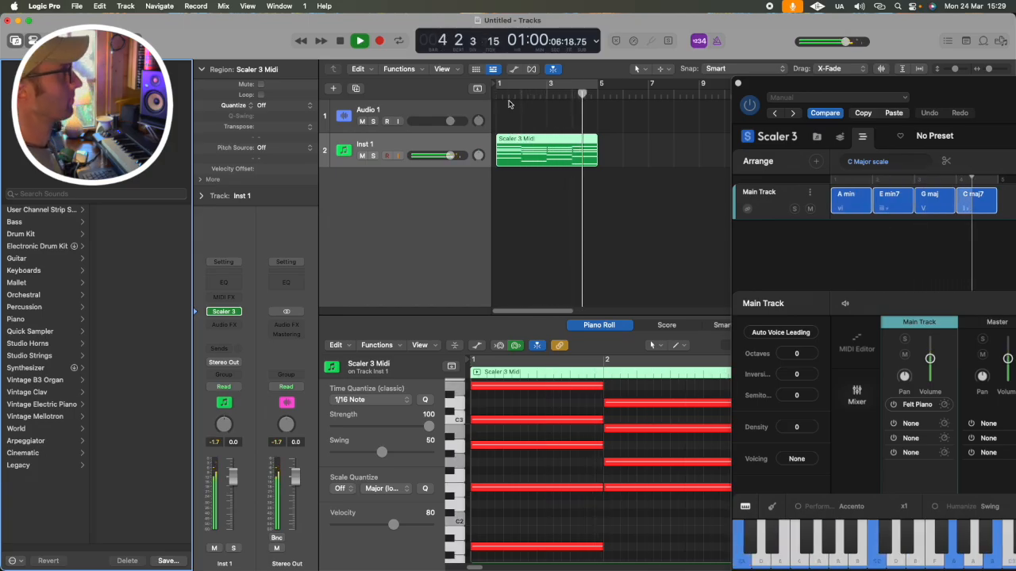
key("space")
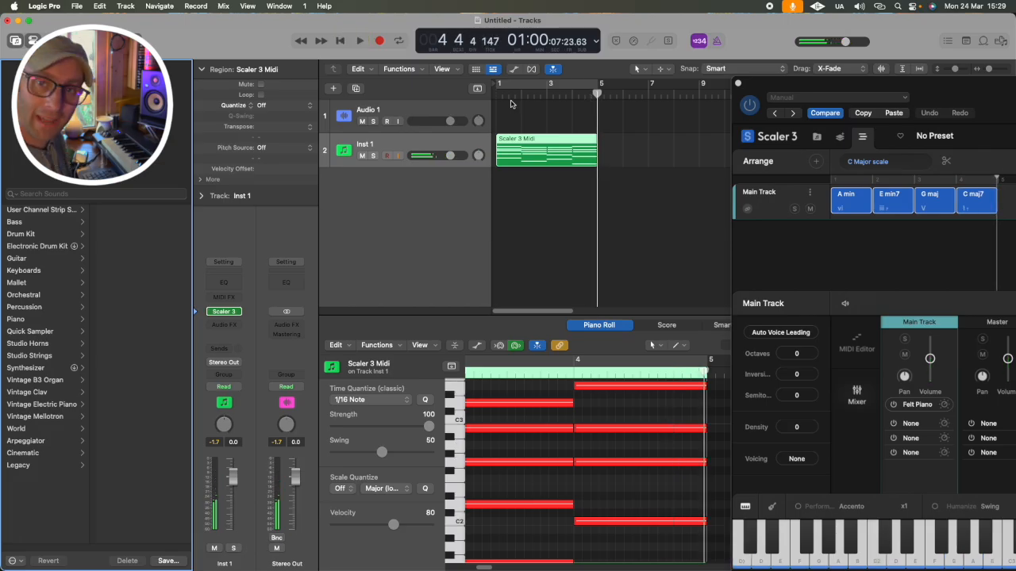